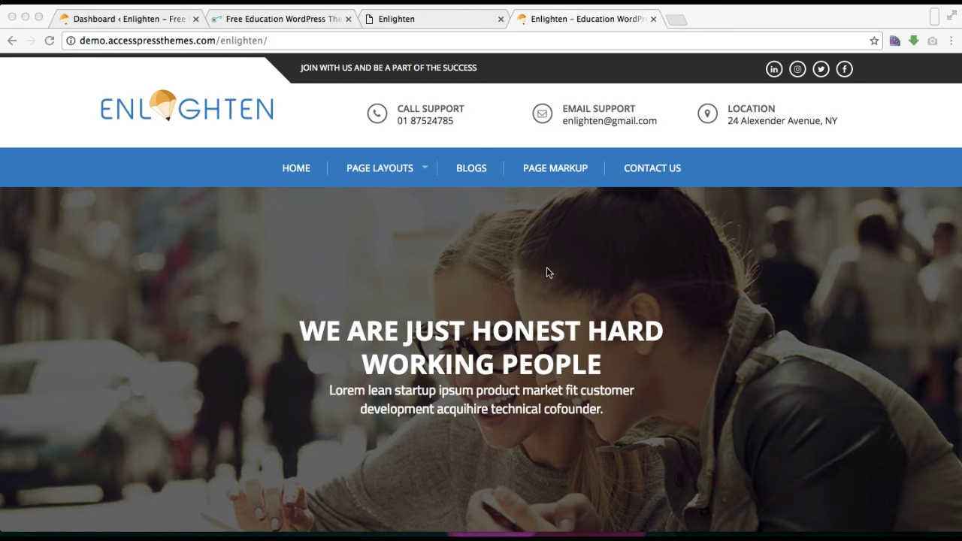
Step: Browse the Enlighten demo site, paging its features slider forward and back
scroll(595, 286, down, 5)
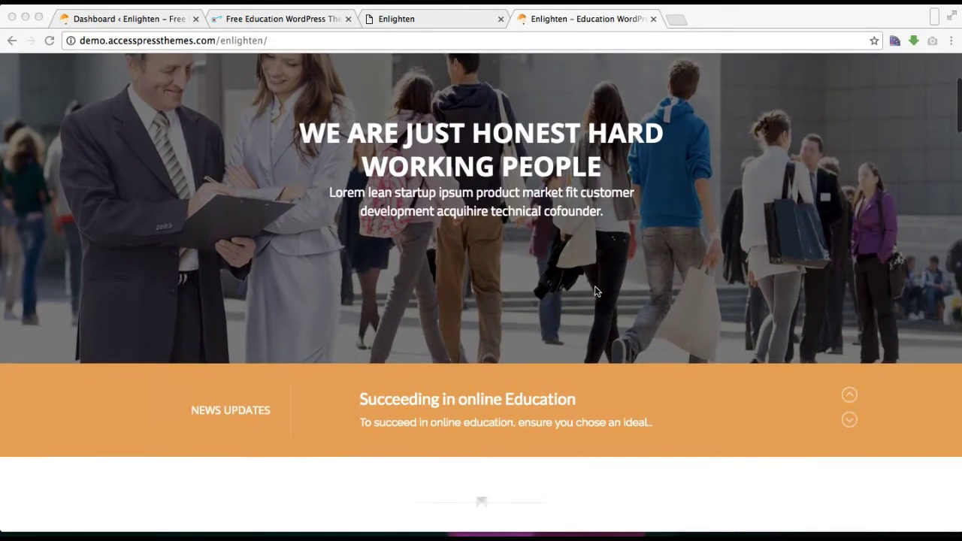
scroll(595, 290, down, 10)
scroll(595, 291, up, 3)
scroll(595, 291, down, 2)
scroll(595, 291, up, 3)
scroll(595, 291, up, 3)
scroll(595, 291, down, 6)
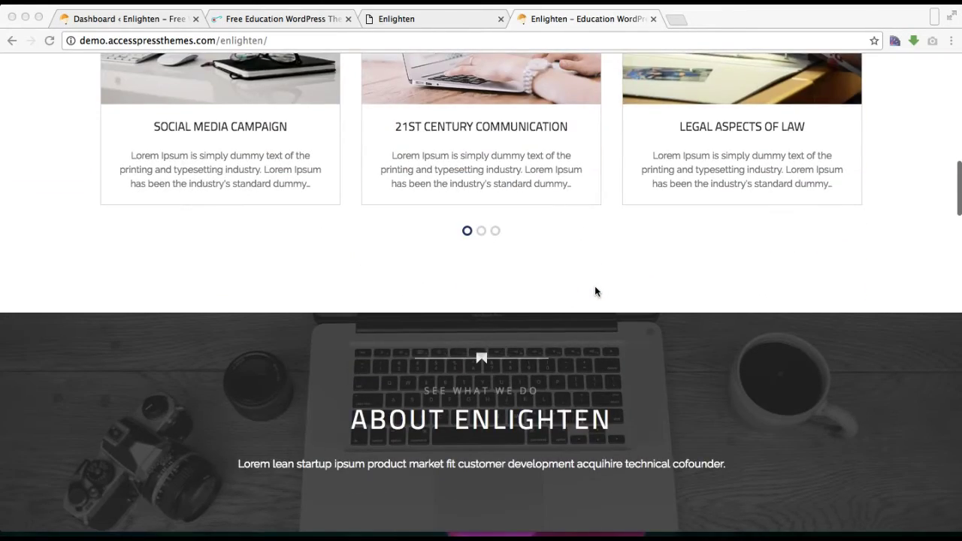
scroll(594, 291, down, 3)
scroll(595, 291, down, 1)
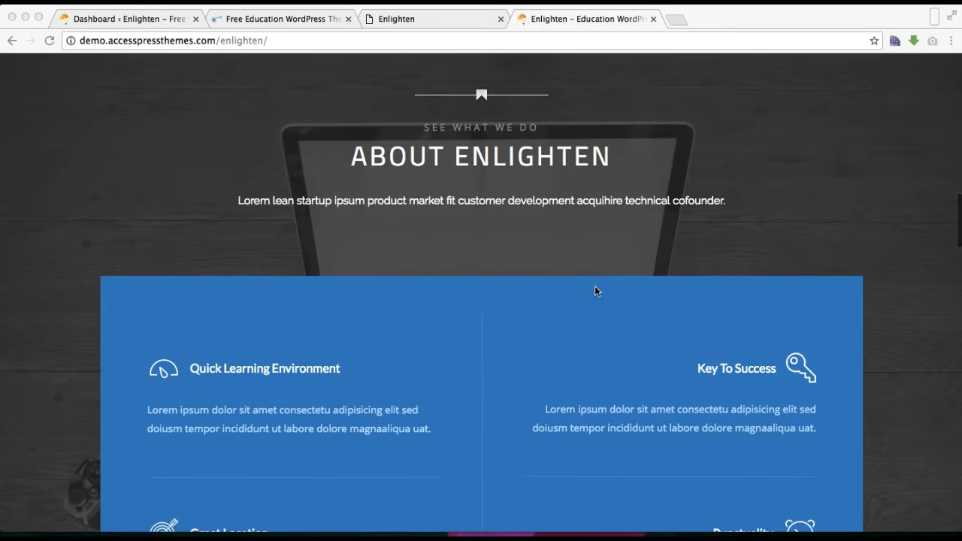
scroll(607, 279, down, 2)
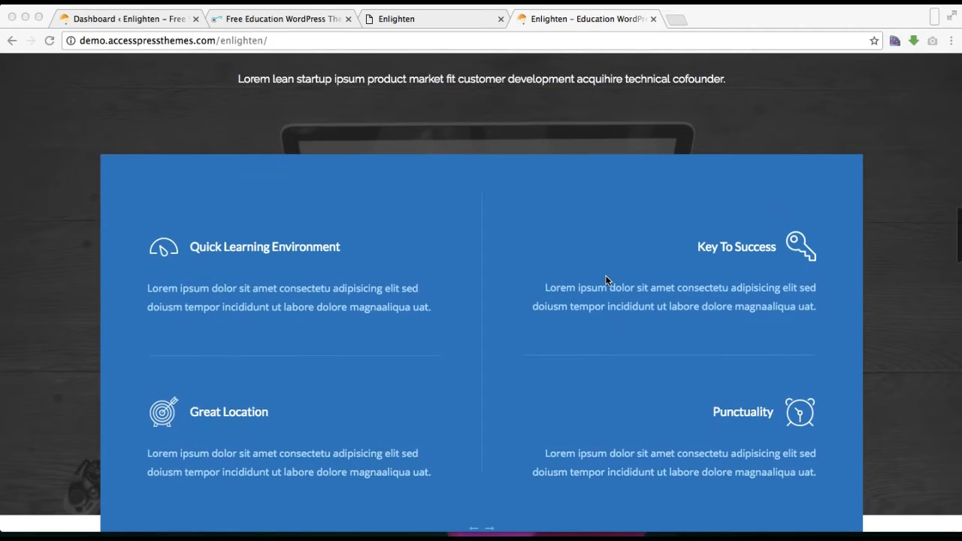
scroll(595, 348, up, 4)
scroll(594, 348, down, 3)
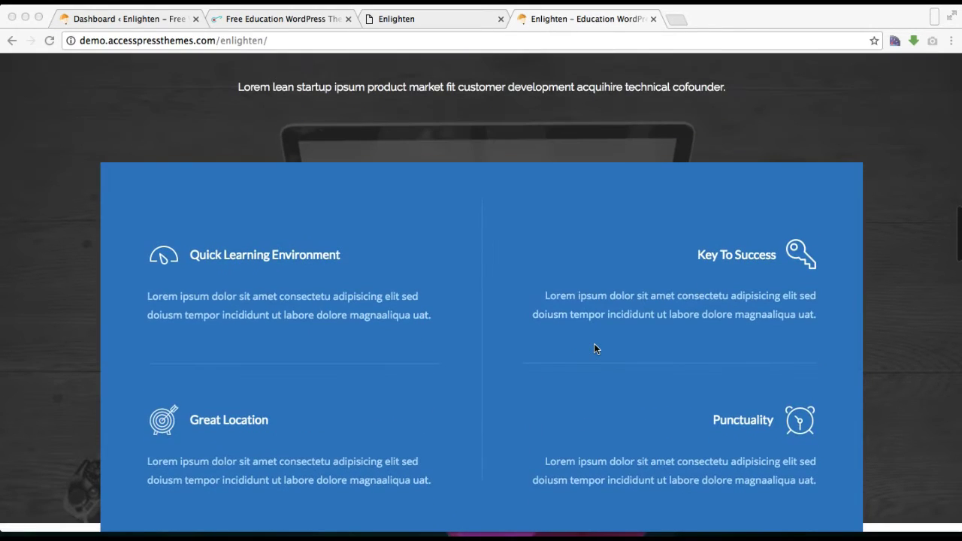
scroll(594, 348, down, 2)
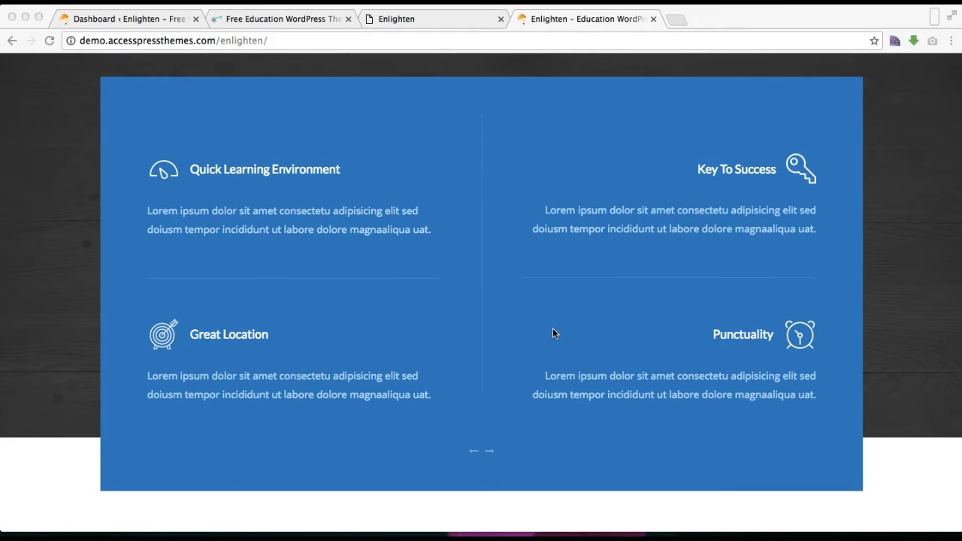
click(489, 455)
click(489, 455)
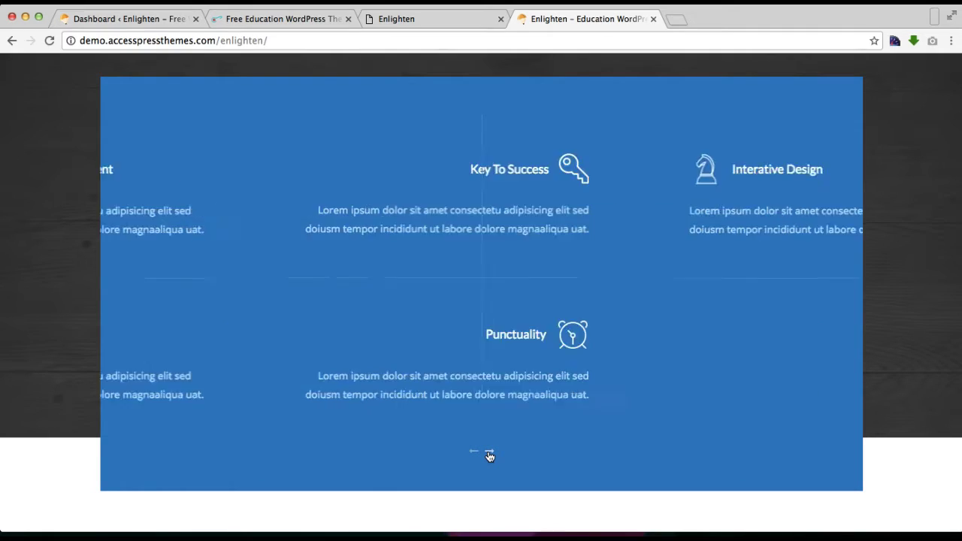
click(474, 452)
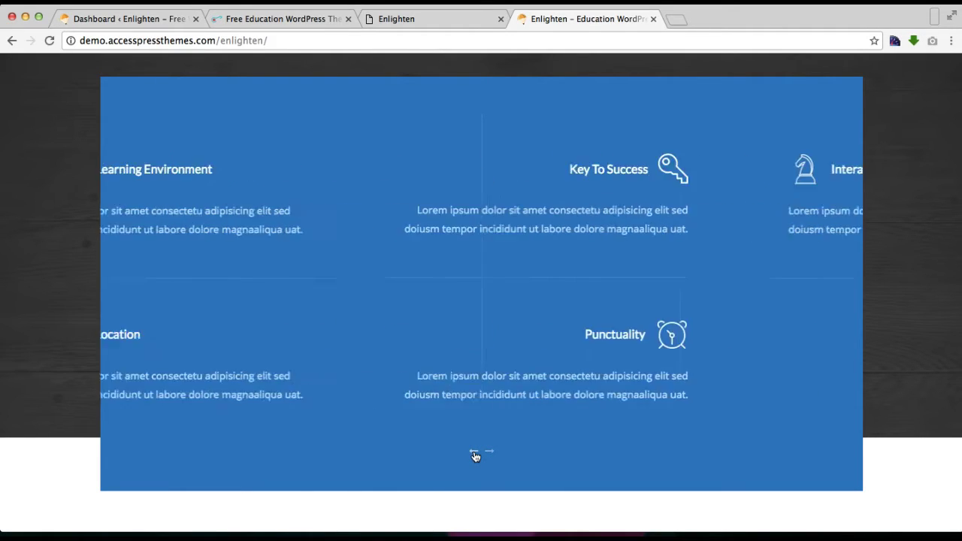
scroll(502, 433, down, 1)
scroll(502, 433, down, 5)
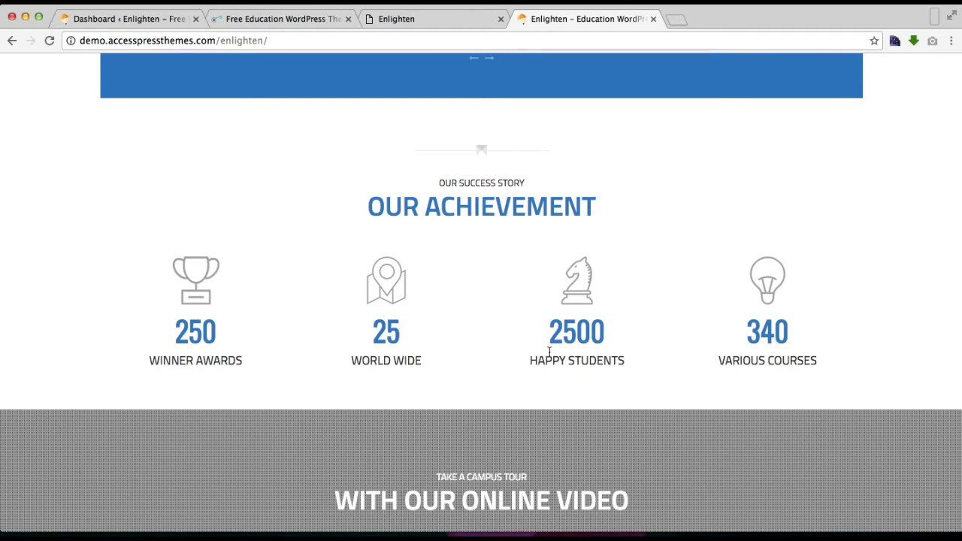
scroll(549, 352, up, 6)
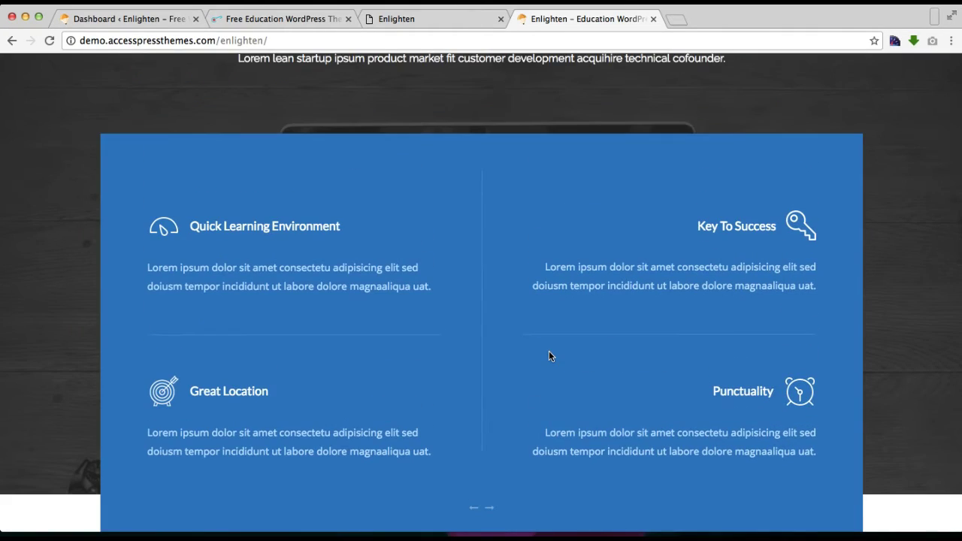
Step: In the dashboard, add a new post category named Service12
click(155, 21)
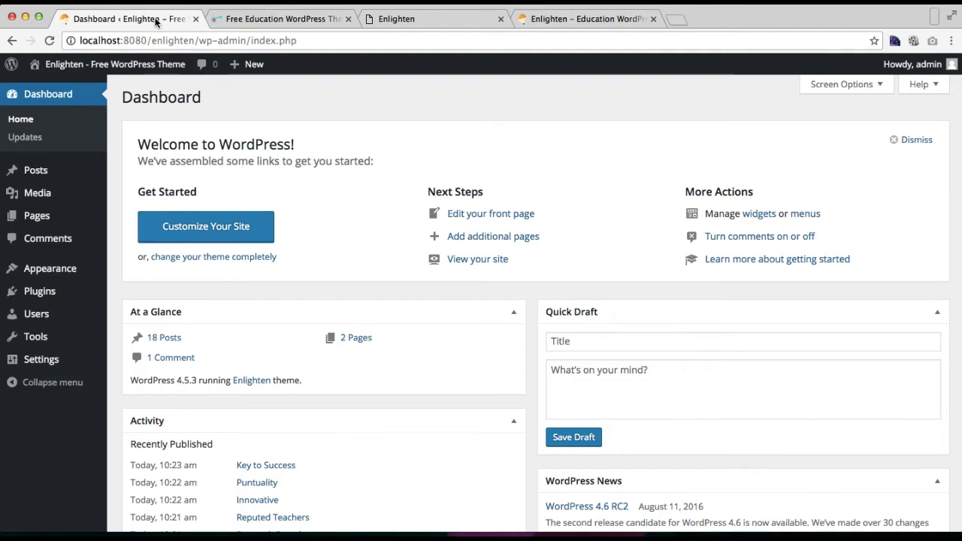
mouse_move(184, 67)
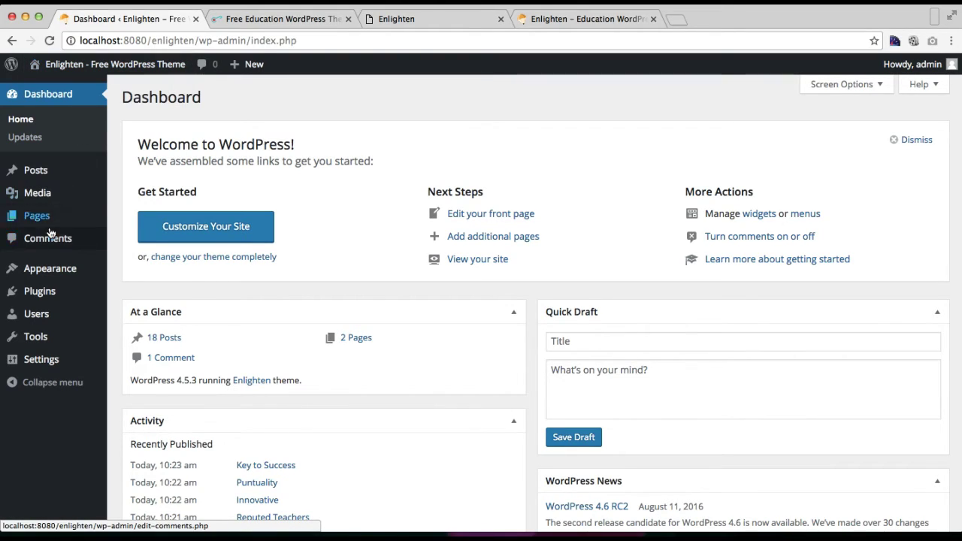
mouse_move(36, 173)
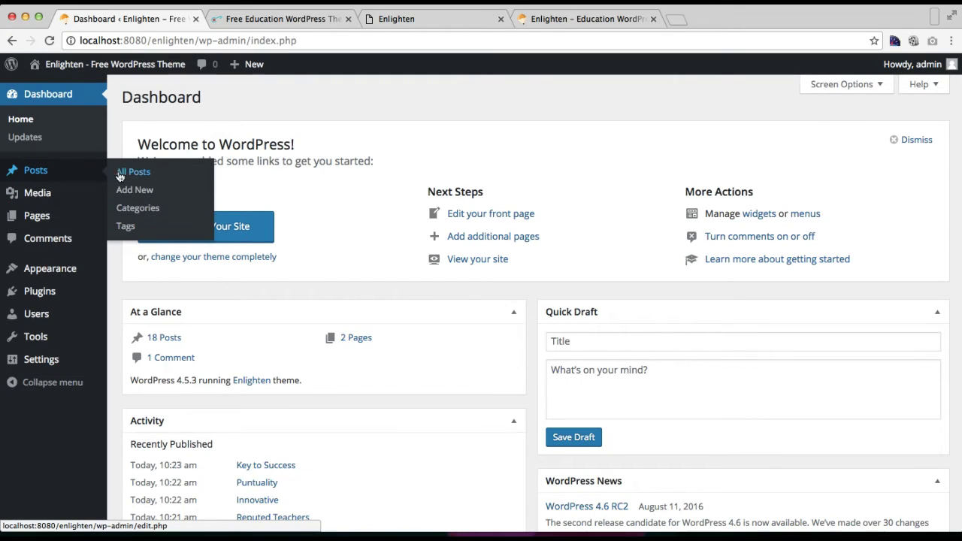
click(135, 210)
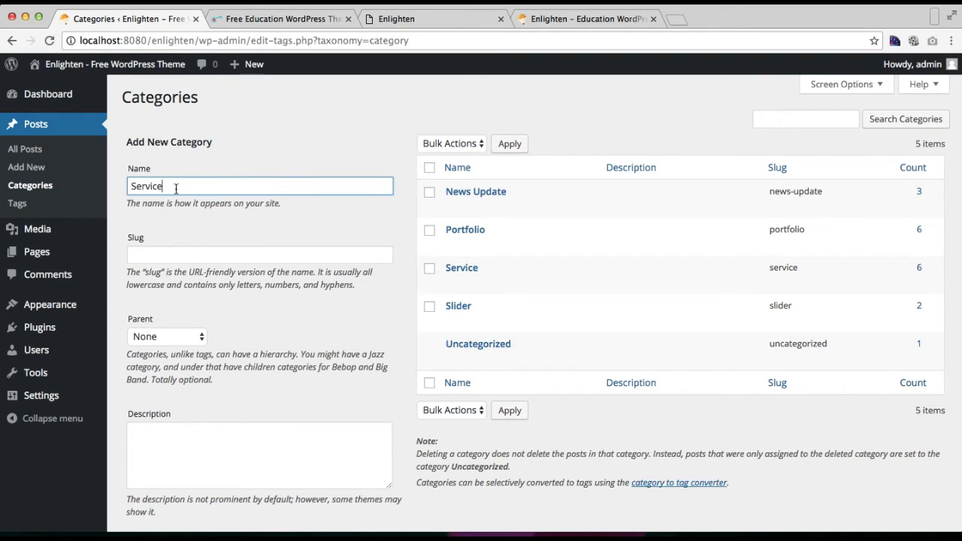
text(12)
scroll(154, 280, down, 2)
click(158, 469)
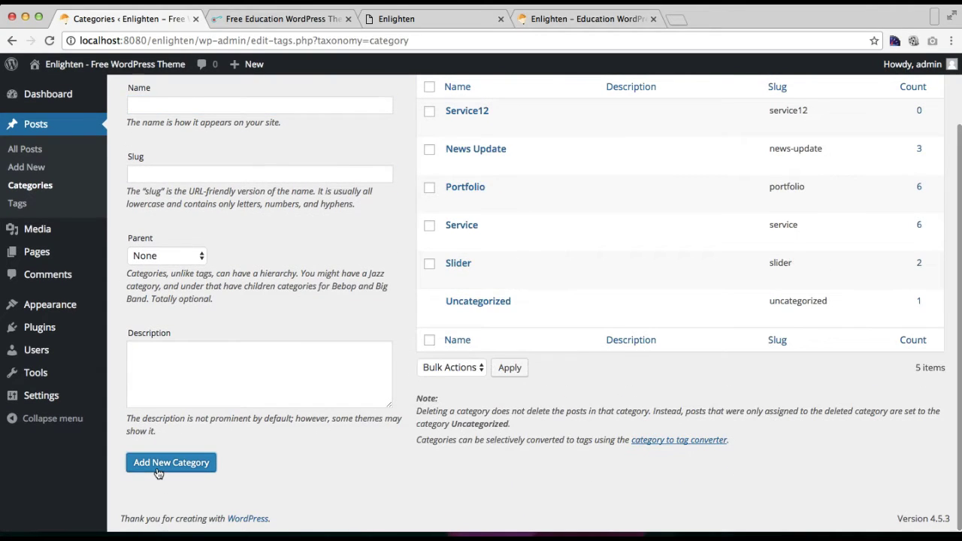
scroll(428, 360, up, 2)
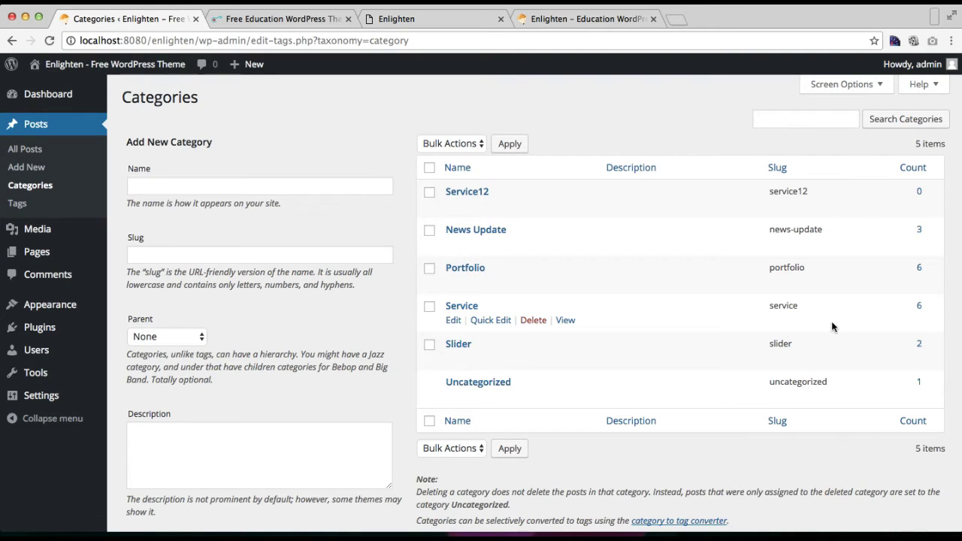
Step: From the Service posts list, start a new post titled 'Good Location'
click(920, 308)
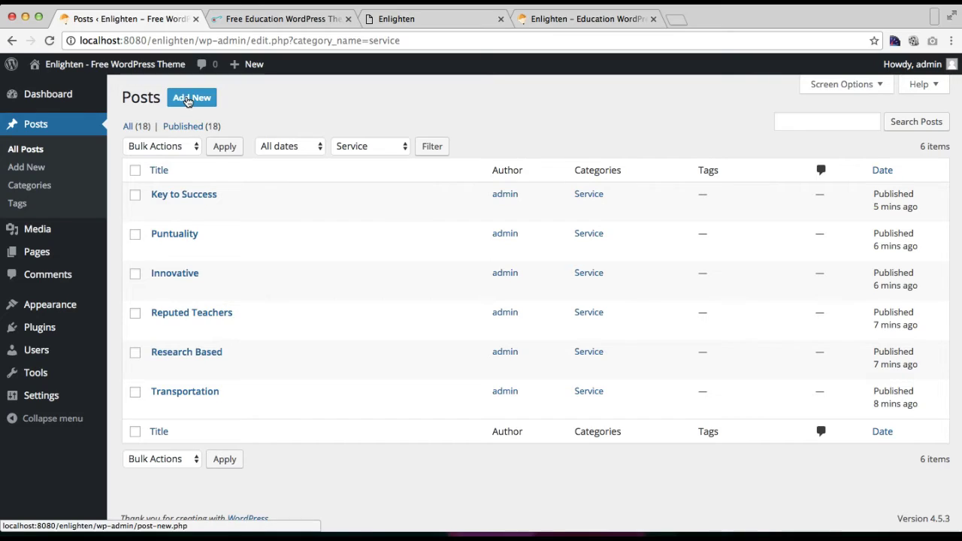
click(190, 99)
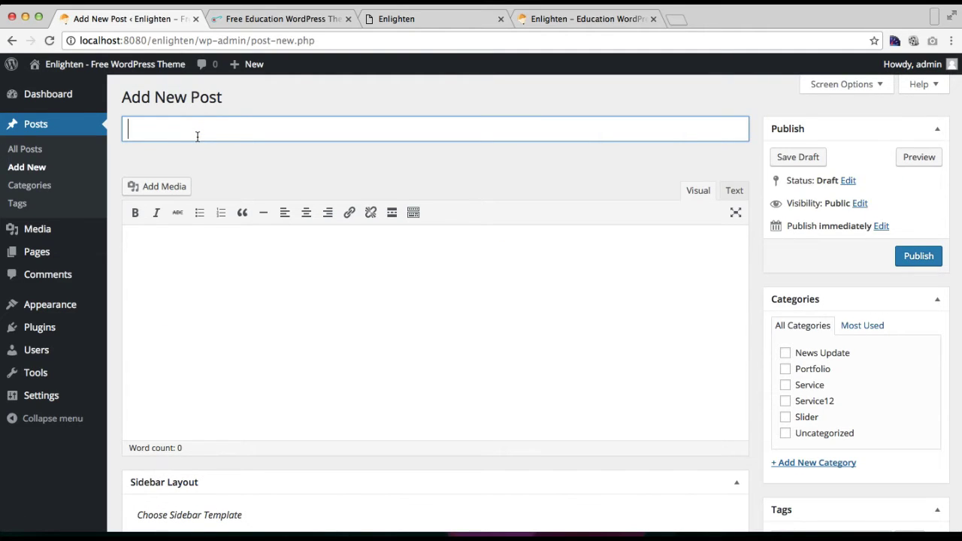
text(Good Location)
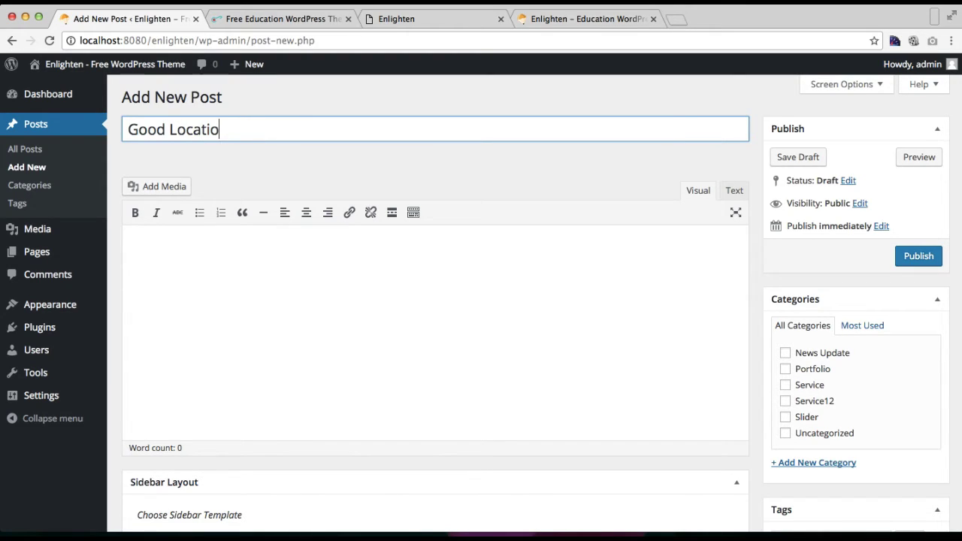
click(224, 252)
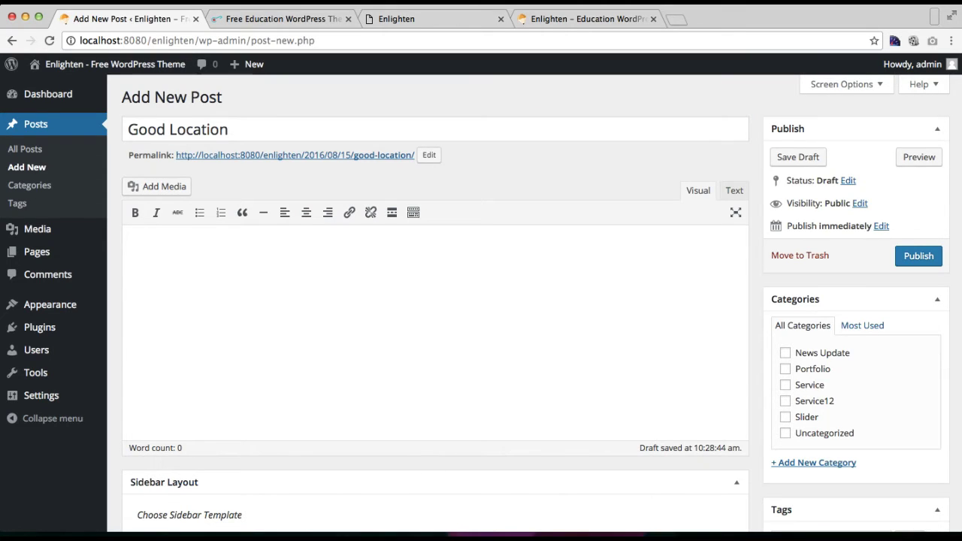
Step: Copy the Lorem Ipsum paragraph from TextEdit and paste it into the post body
click(627, 534)
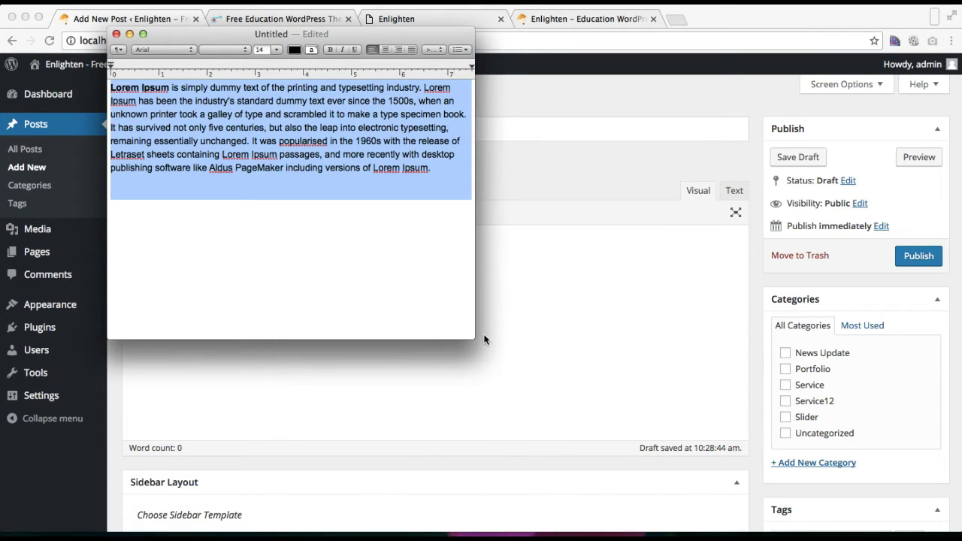
right_click(436, 172)
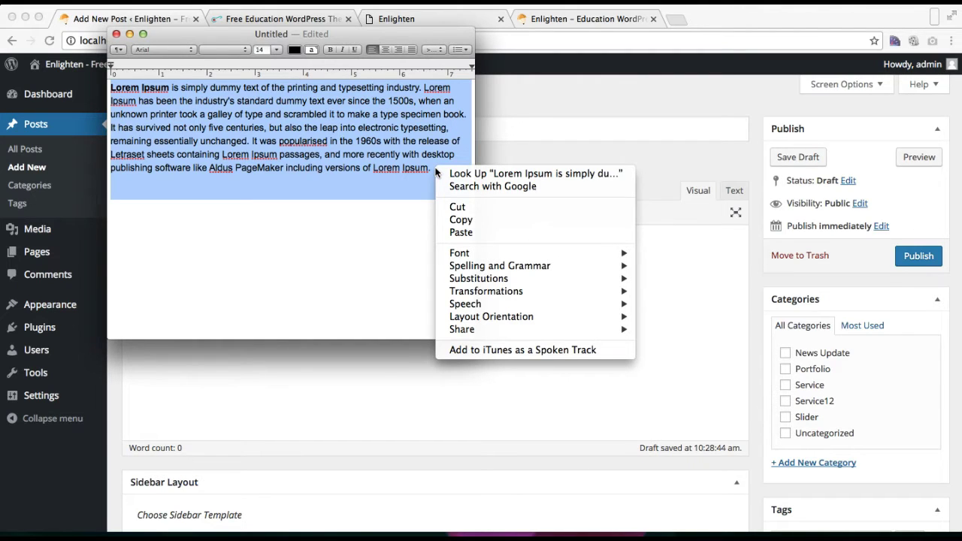
click(461, 219)
click(419, 347)
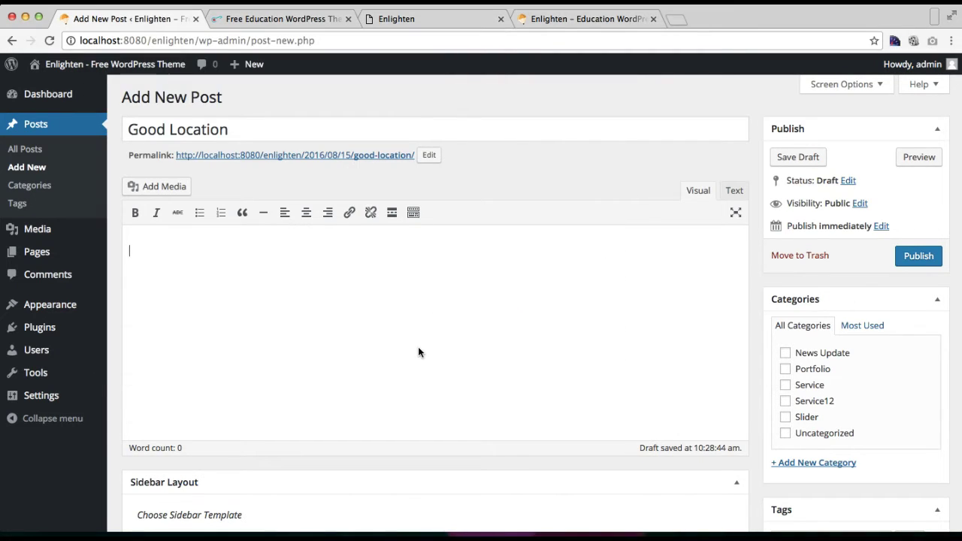
right_click(418, 348)
click(339, 321)
key(super+v)
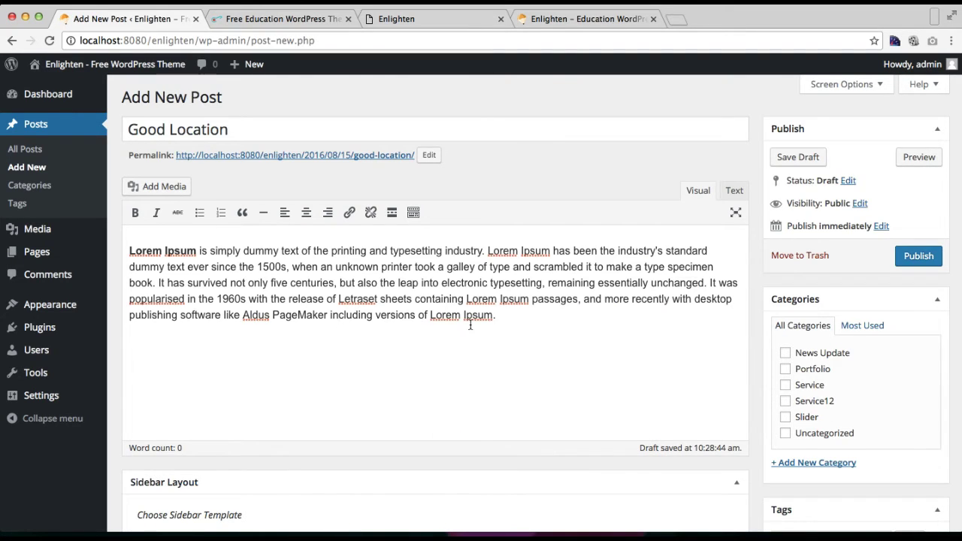
Step: Assign the post to the Service category
scroll(470, 324, down, 3)
scroll(469, 329, up, 1)
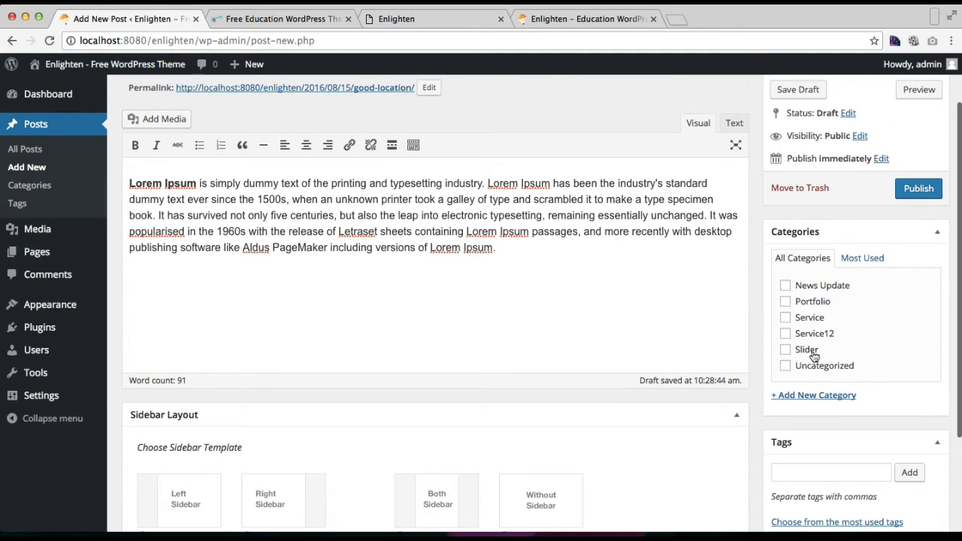
click(786, 318)
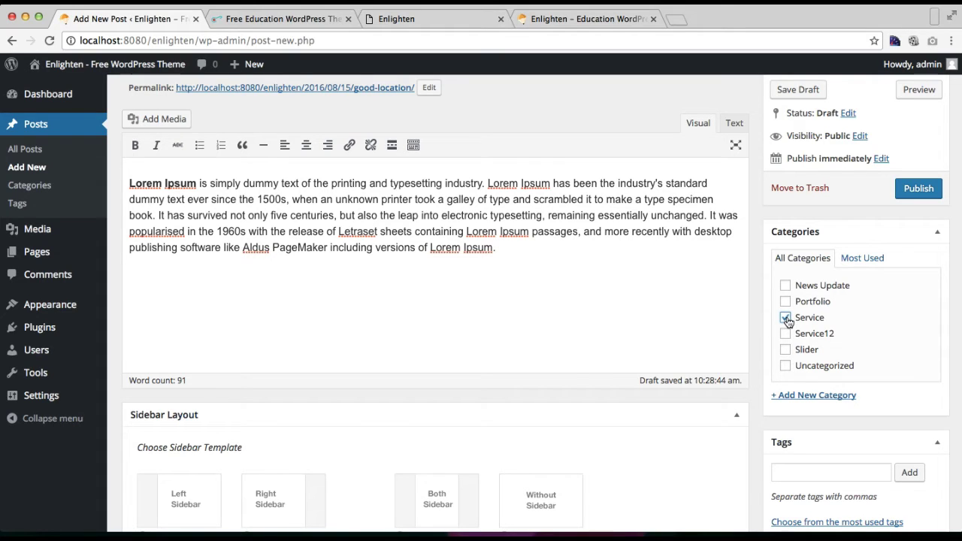
scroll(819, 361, down, 5)
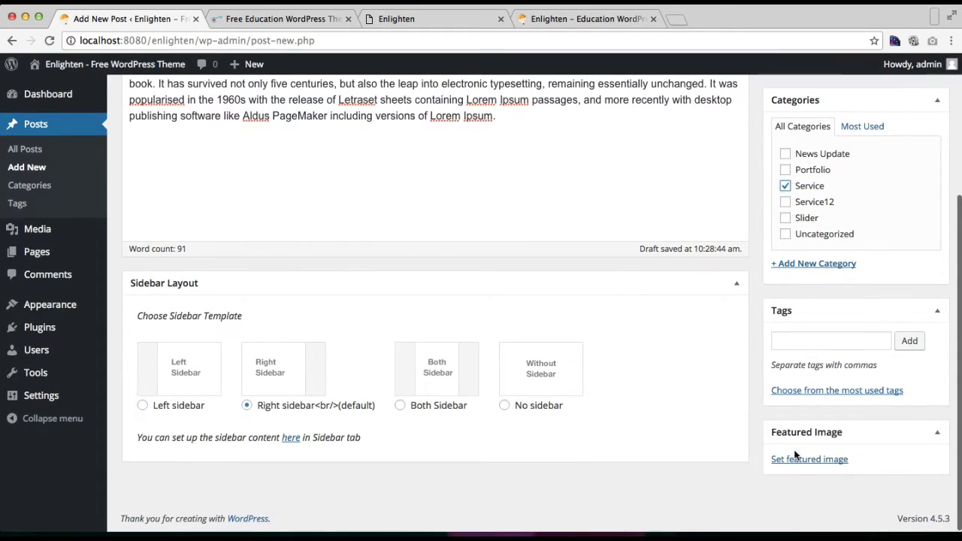
Step: Set the rocket icon 2016-06-02-7.png from the media library as the featured image
click(792, 460)
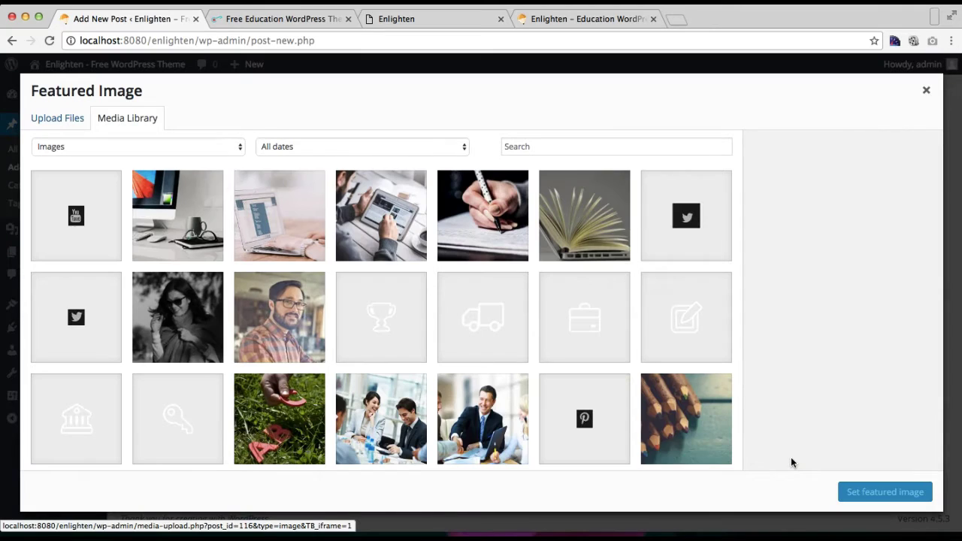
scroll(554, 343, down, 5)
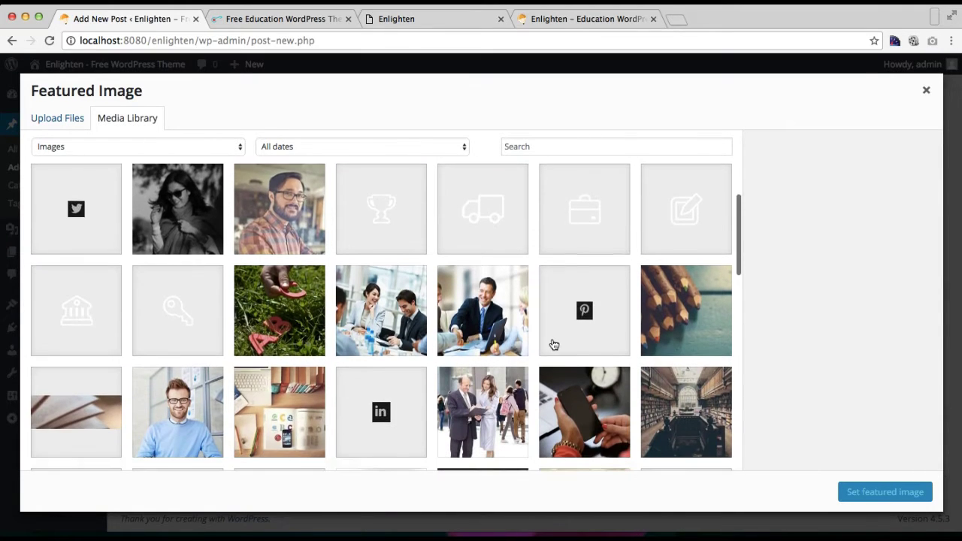
scroll(554, 344, down, 12)
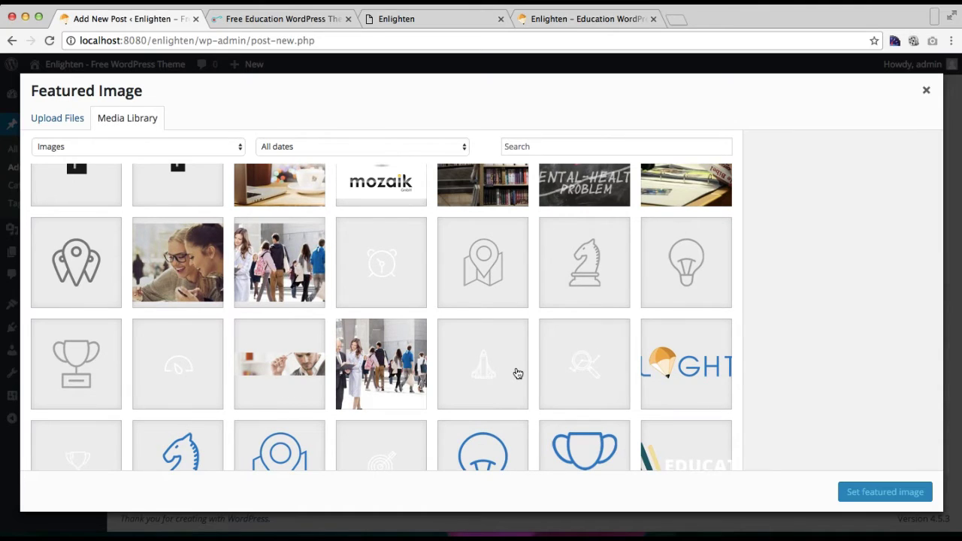
scroll(517, 374, down, 2)
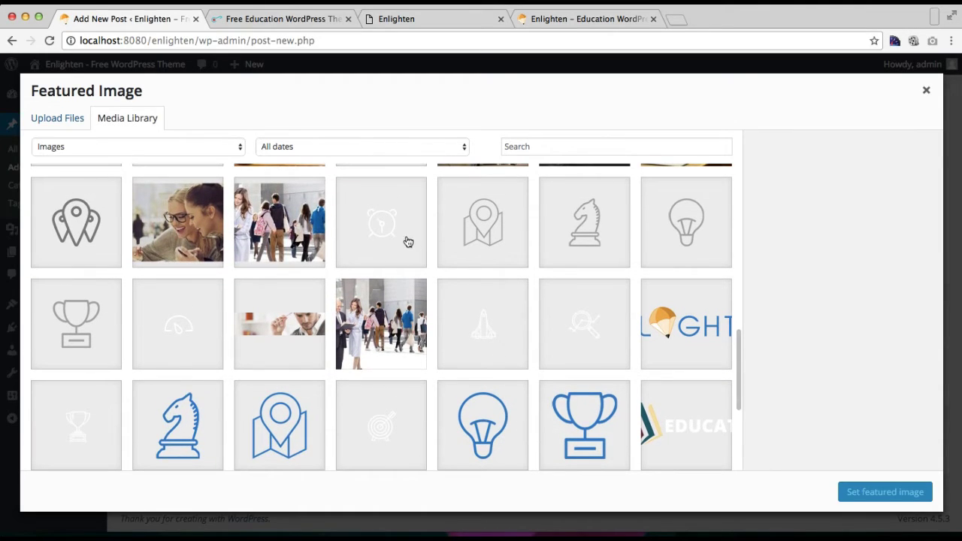
click(466, 314)
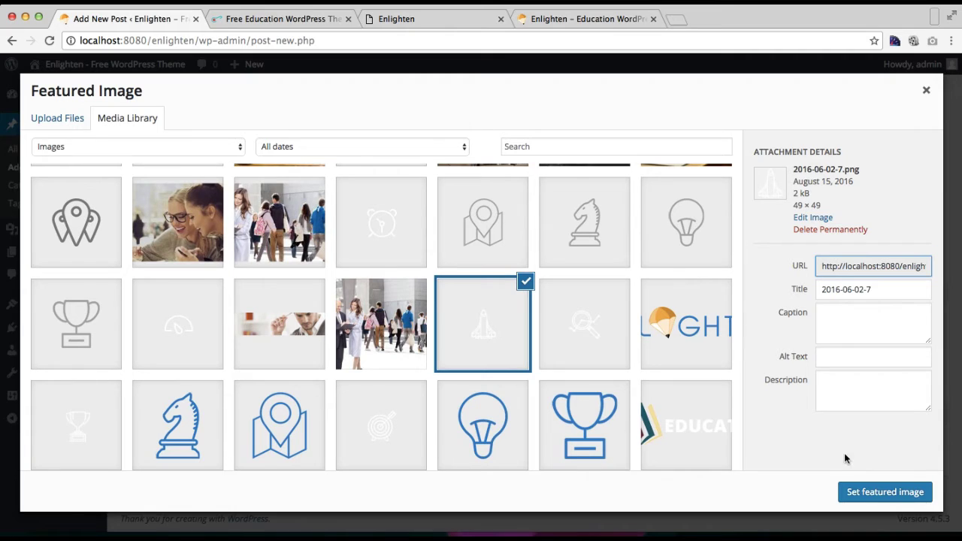
click(864, 495)
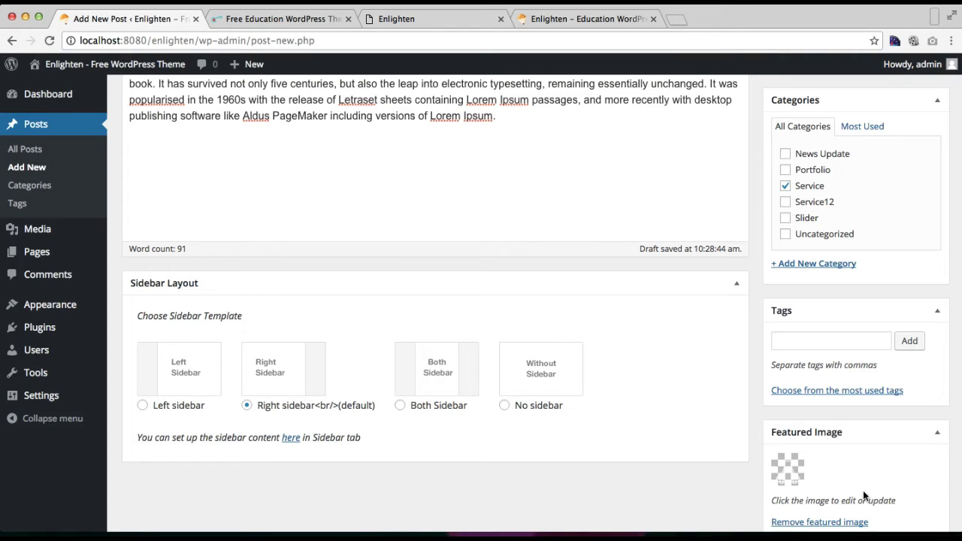
Step: Publish Good Location, then open the theme Customizer's Home Setting in a new tab
scroll(853, 467, up, 5)
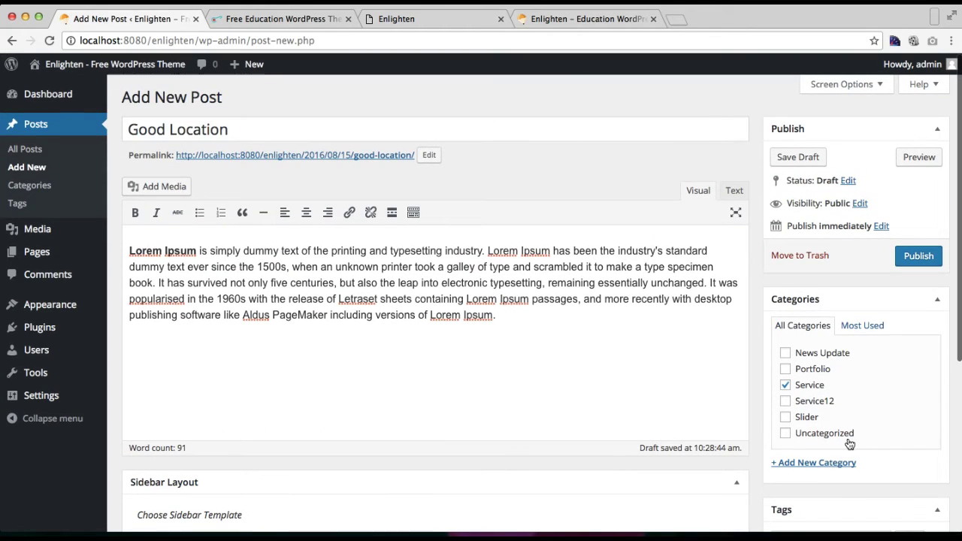
click(916, 257)
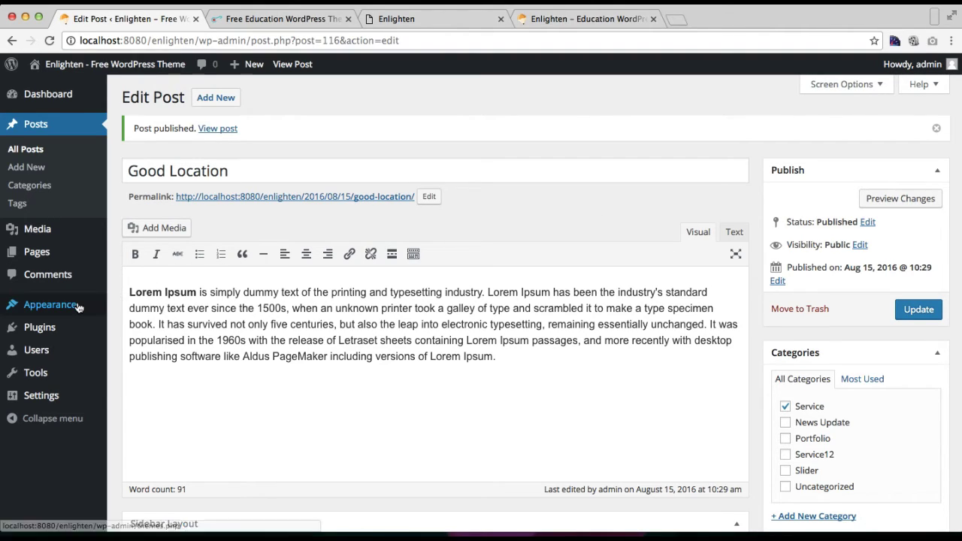
mouse_move(79, 307)
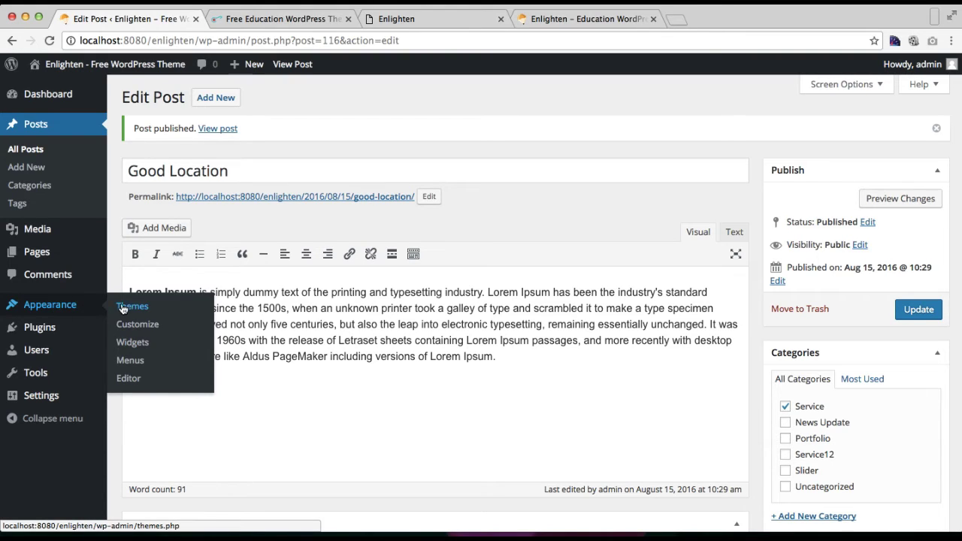
right_click(139, 326)
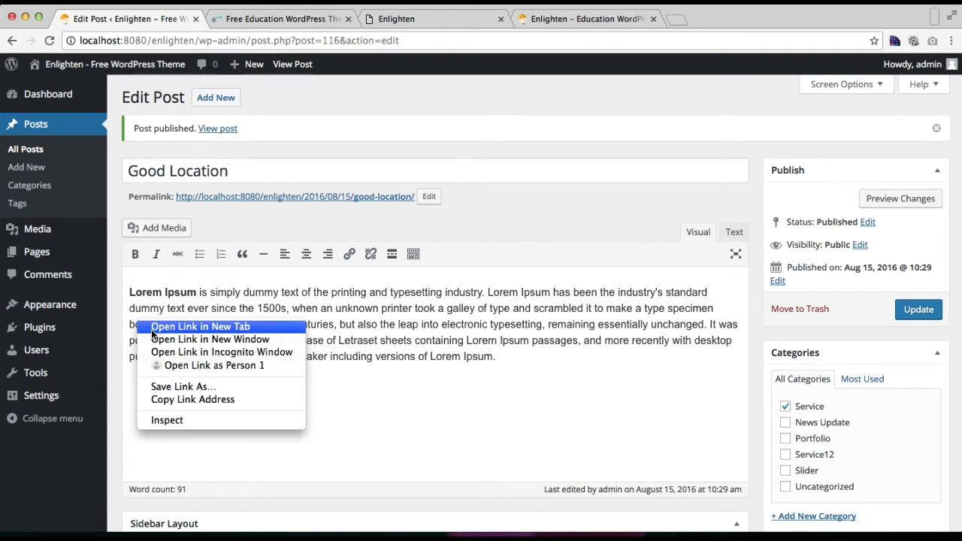
click(151, 329)
click(260, 18)
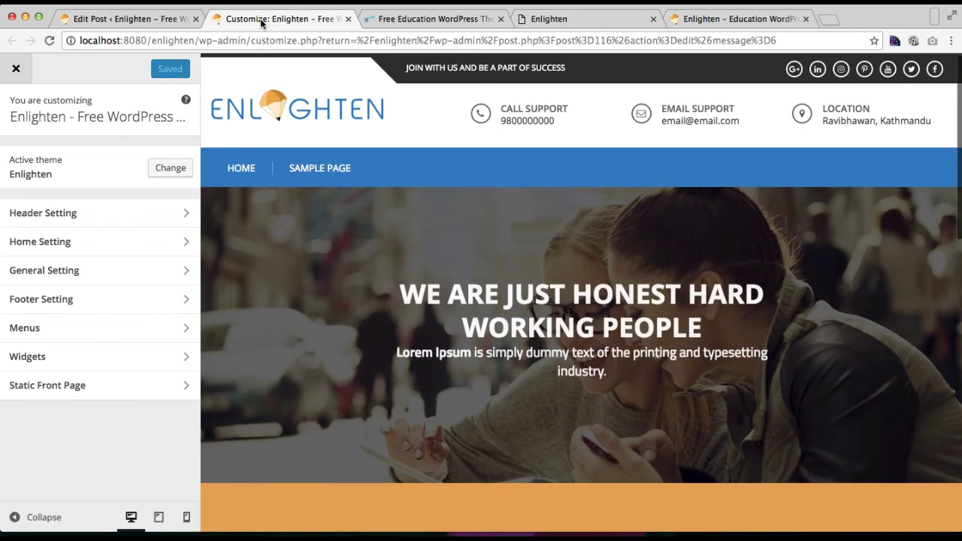
click(39, 251)
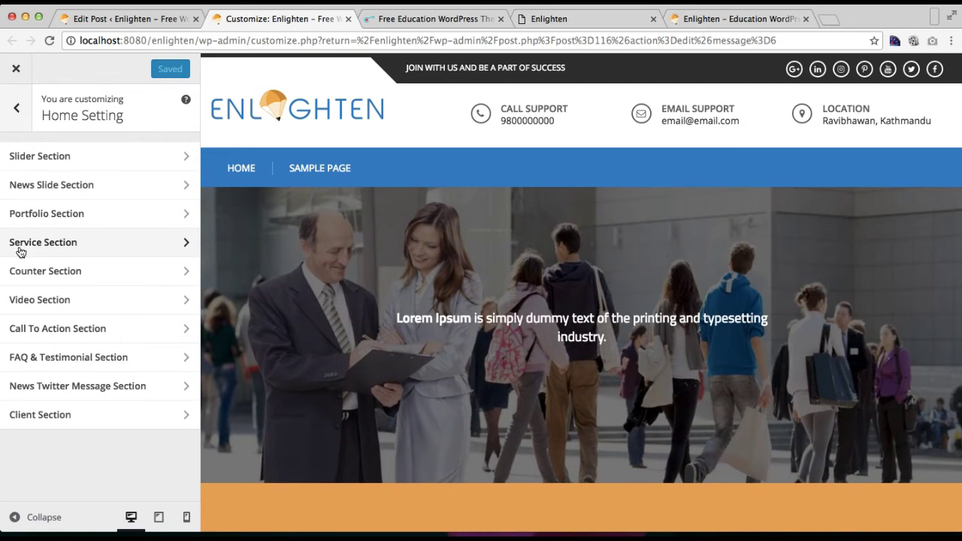
Step: Enable the Service Section and verify its 'See what we do' sub title and 'About Enlighten' title against the demo
click(71, 244)
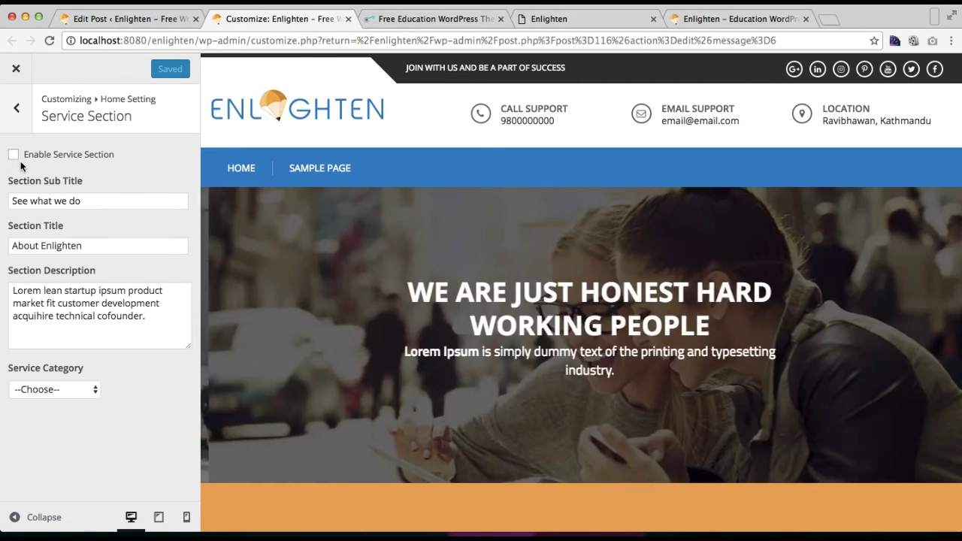
click(14, 158)
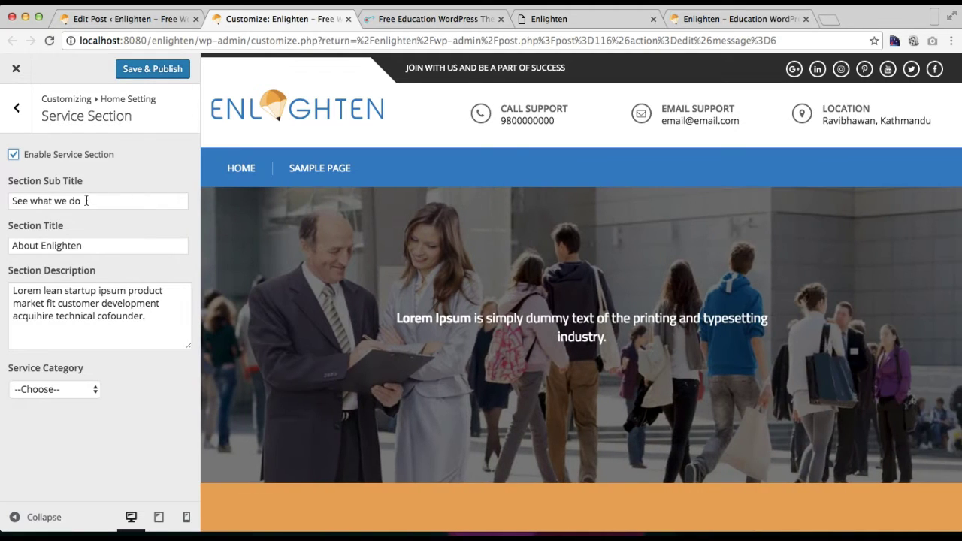
drag(87, 201, 10, 201)
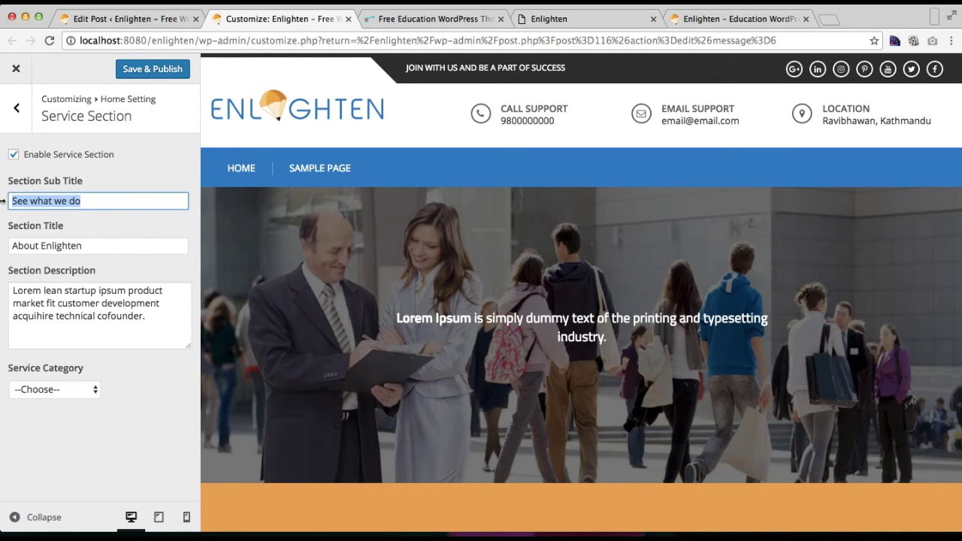
drag(87, 245, 8, 245)
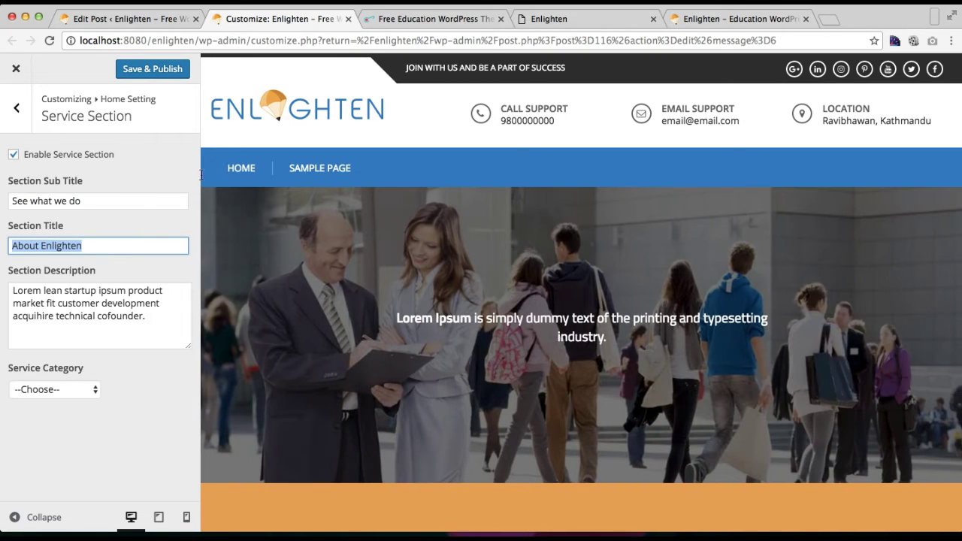
click(699, 18)
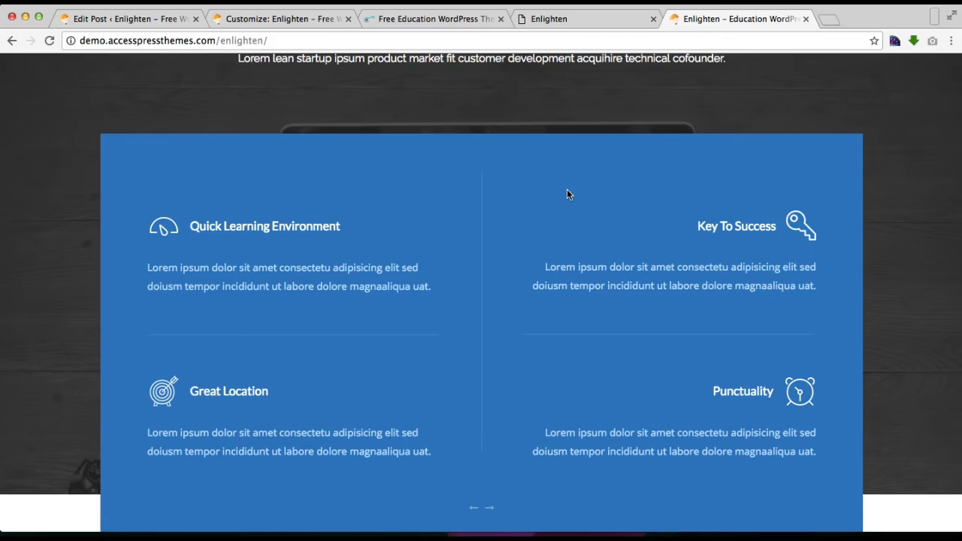
scroll(567, 188, up, 3)
scroll(567, 194, up, 2)
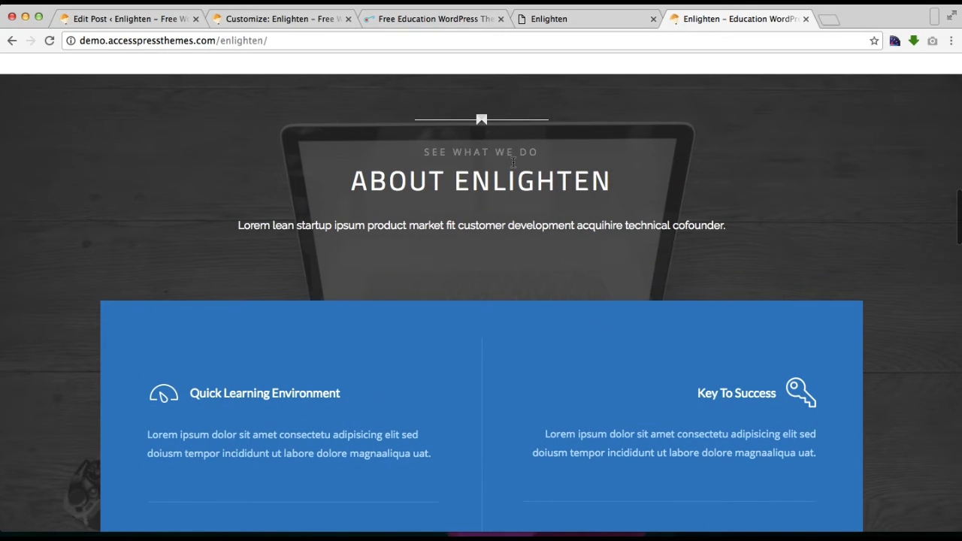
click(218, 23)
key(Tab)
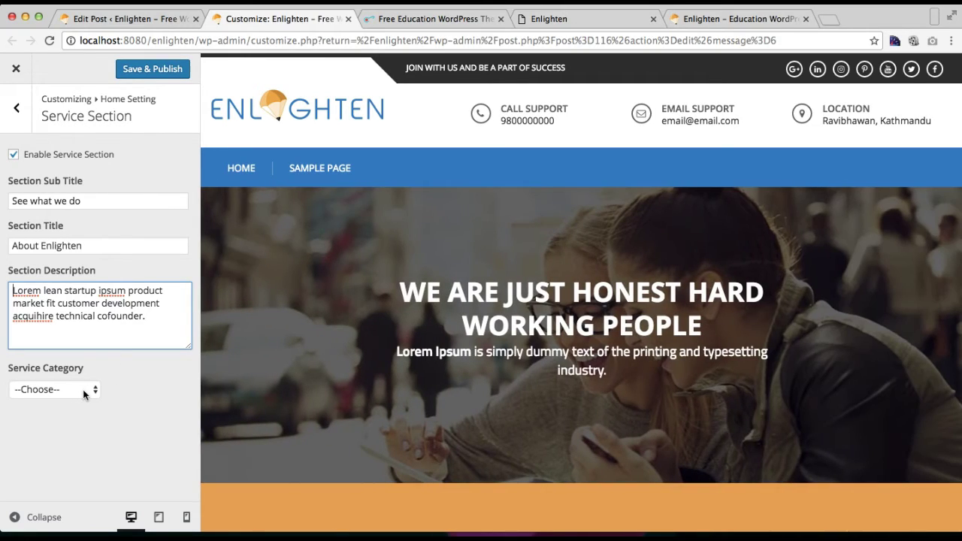
Step: Choose Service as the Service Section category, save and publish, and check the preview
click(83, 389)
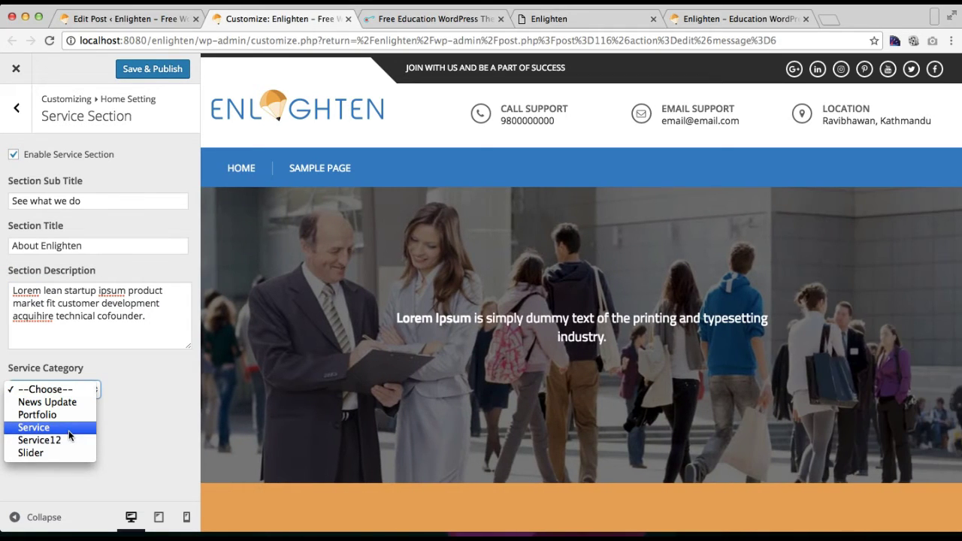
click(69, 427)
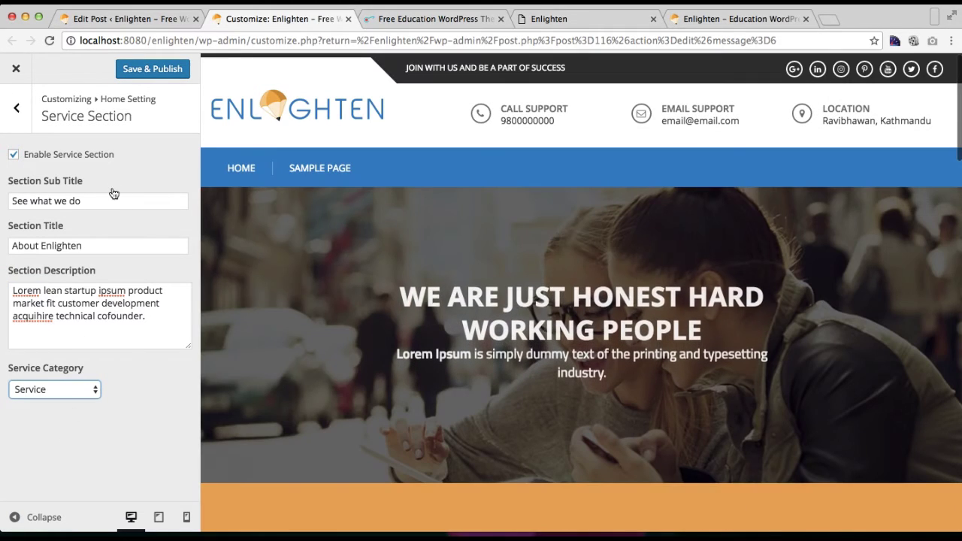
click(162, 74)
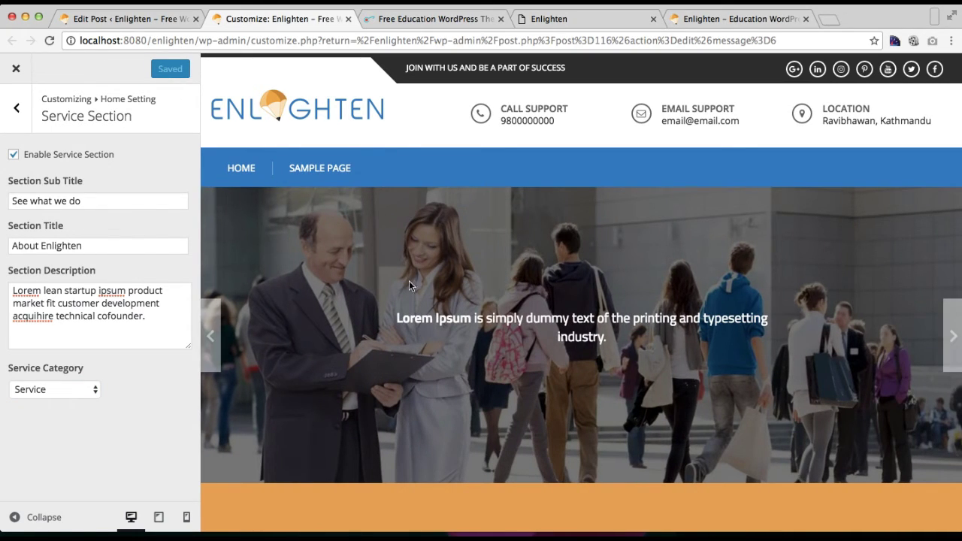
scroll(426, 272, down, 10)
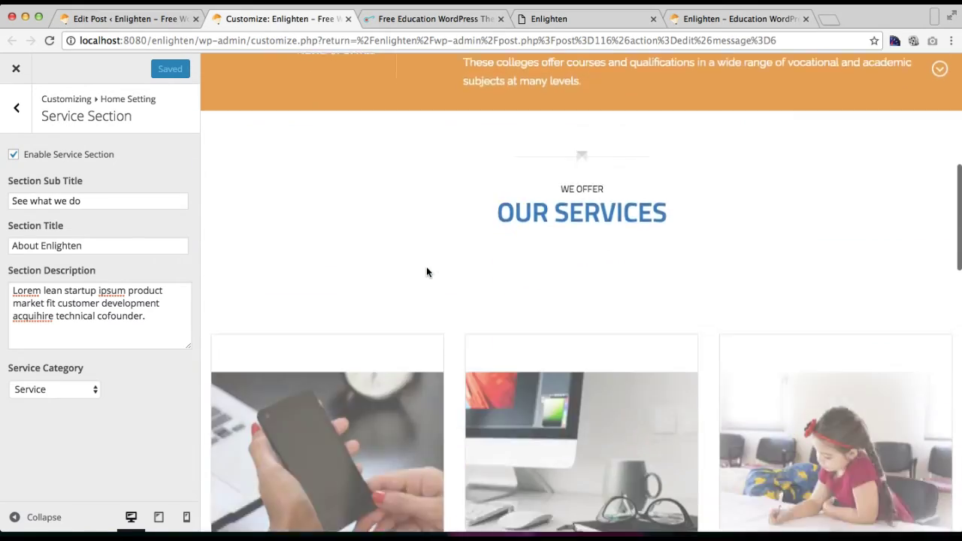
scroll(427, 272, down, 10)
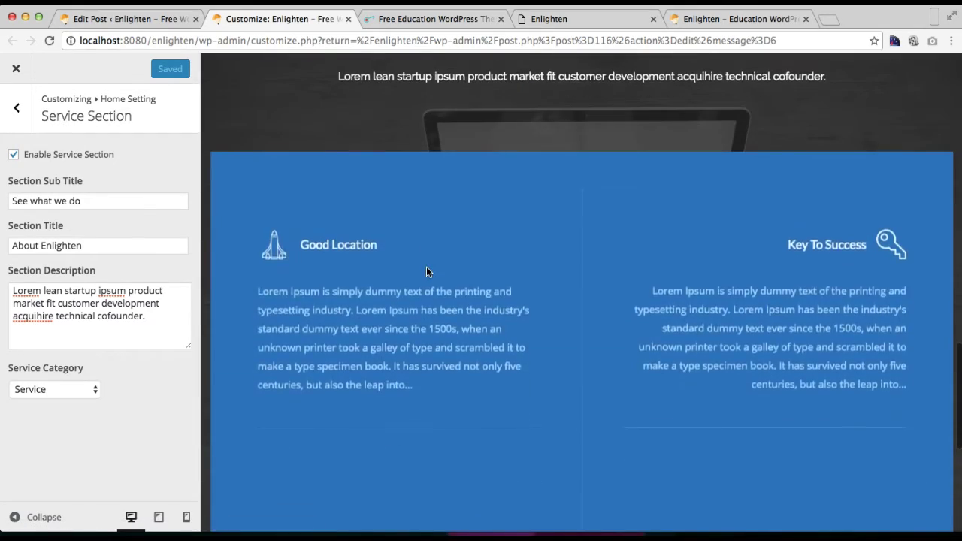
scroll(427, 271, up, 5)
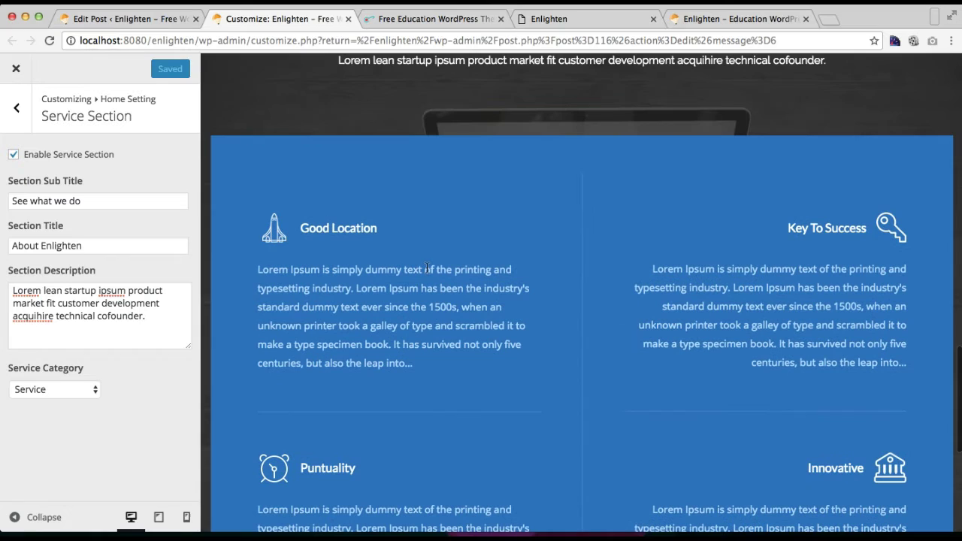
click(140, 19)
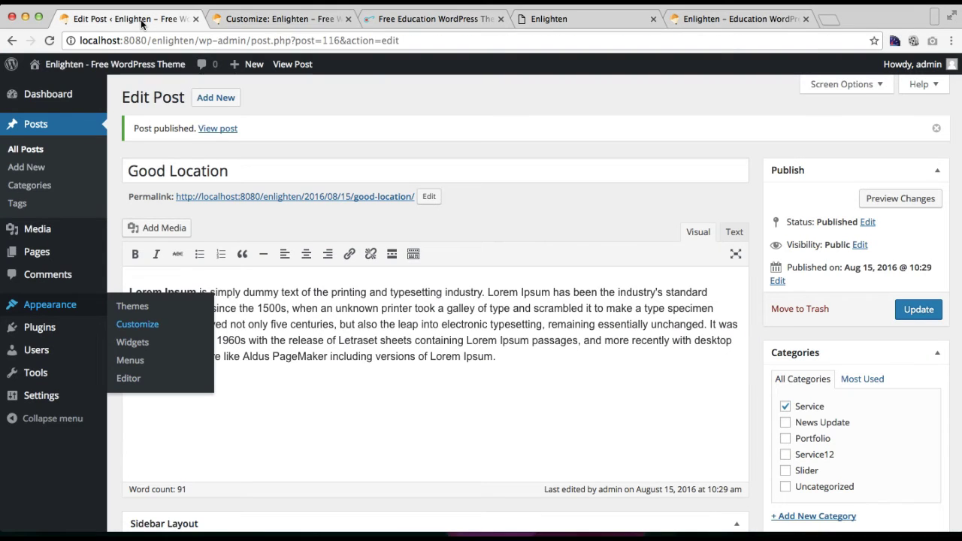
Step: Open the live site in a new tab and step through its services slider
mouse_move(66, 69)
right_click(51, 88)
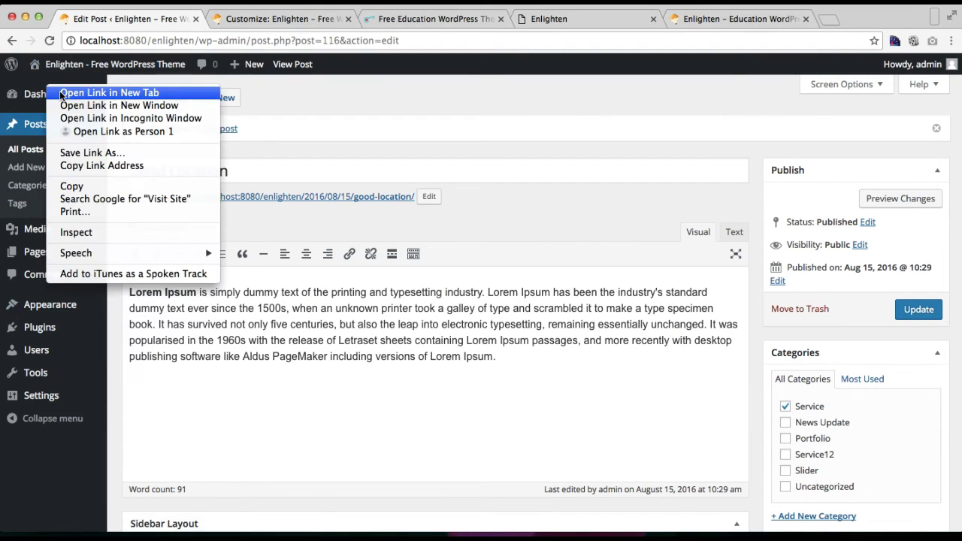
click(63, 93)
drag(248, 17, 372, 23)
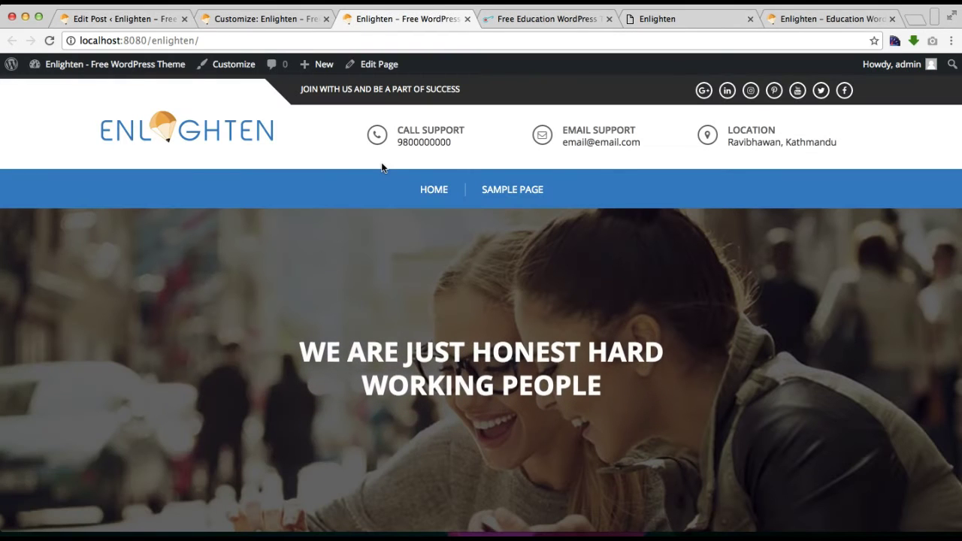
scroll(429, 295, down, 20)
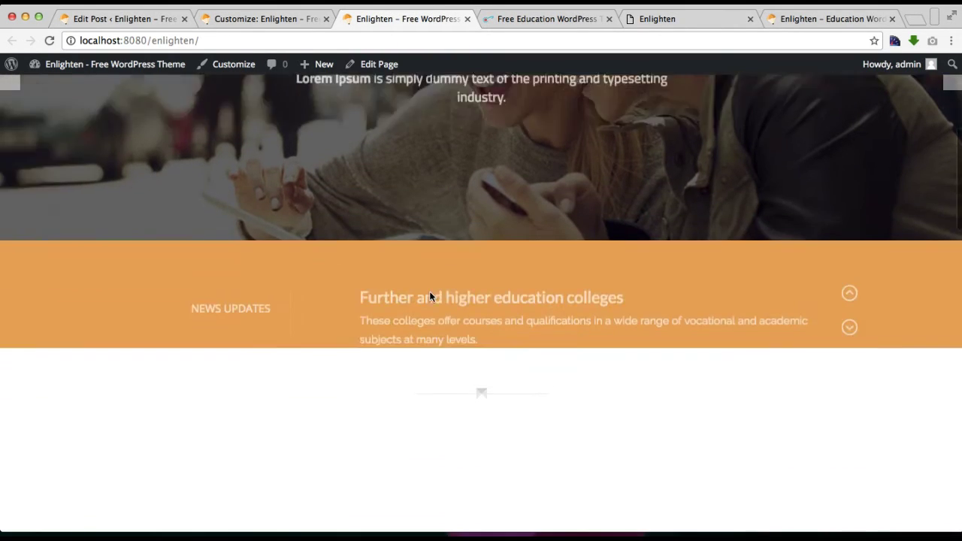
scroll(429, 296, down, 7)
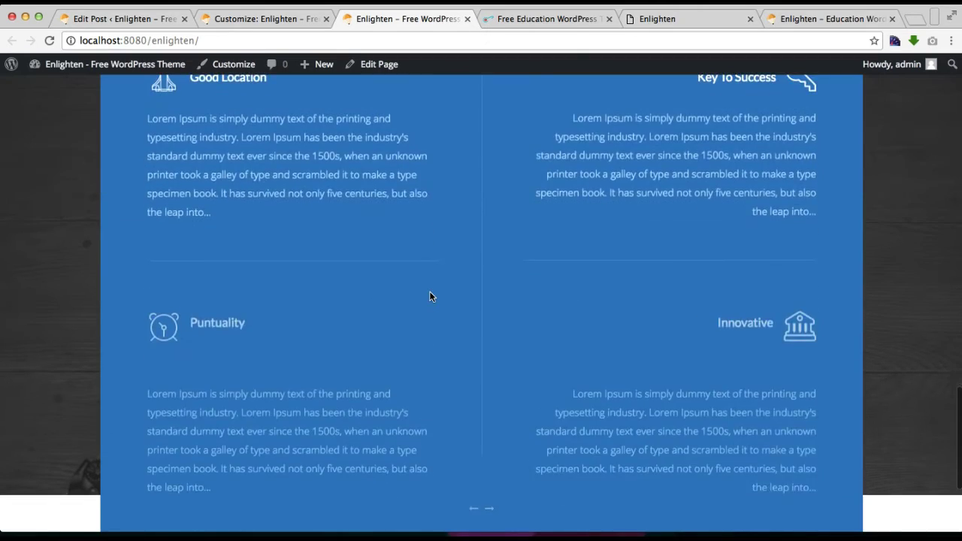
scroll(430, 296, up, 3)
scroll(430, 296, up, 3)
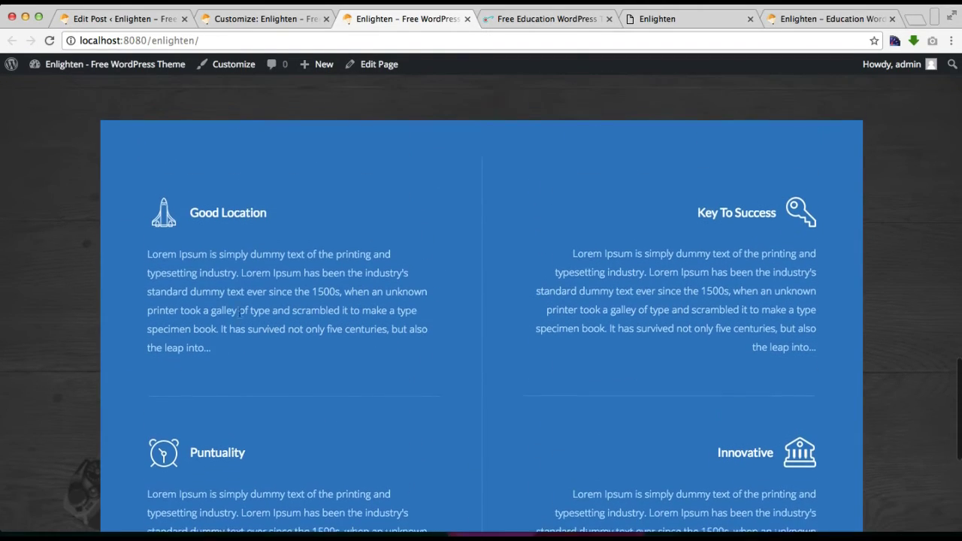
scroll(371, 350, down, 3)
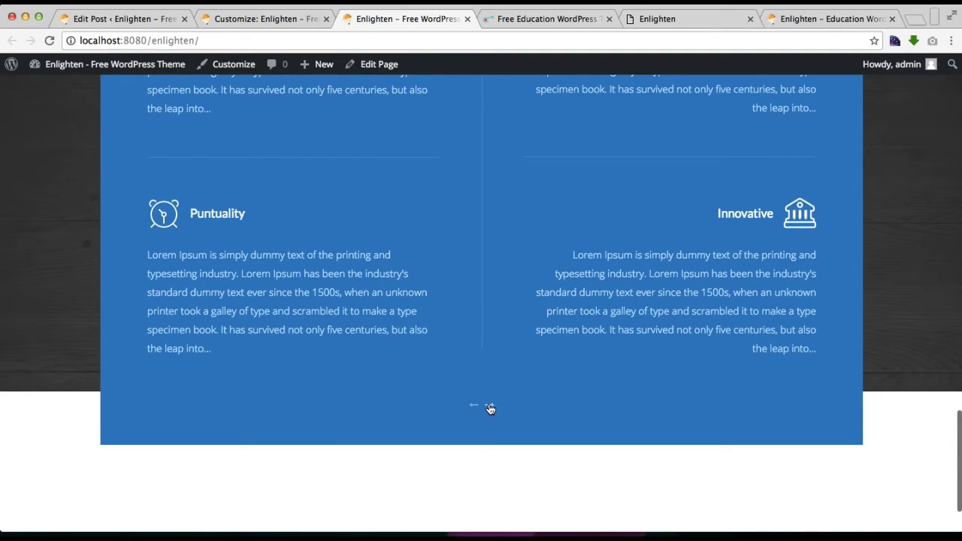
click(490, 408)
scroll(473, 282, up, 3)
scroll(473, 282, down, 2)
scroll(473, 281, up, 1)
scroll(473, 282, down, 4)
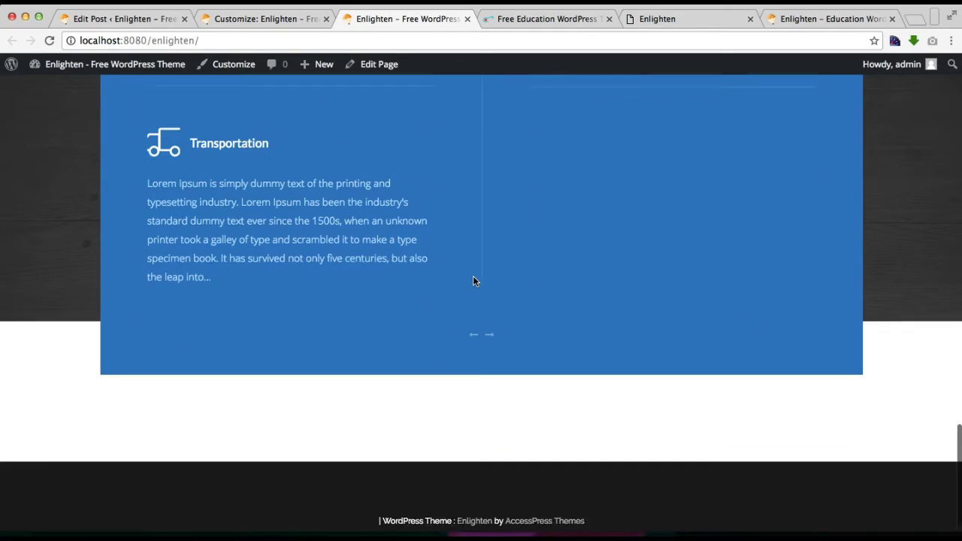
Step: Check the demo site's Our Achievement counters, then return to the Edit Post tab
click(777, 22)
scroll(547, 342, down, 8)
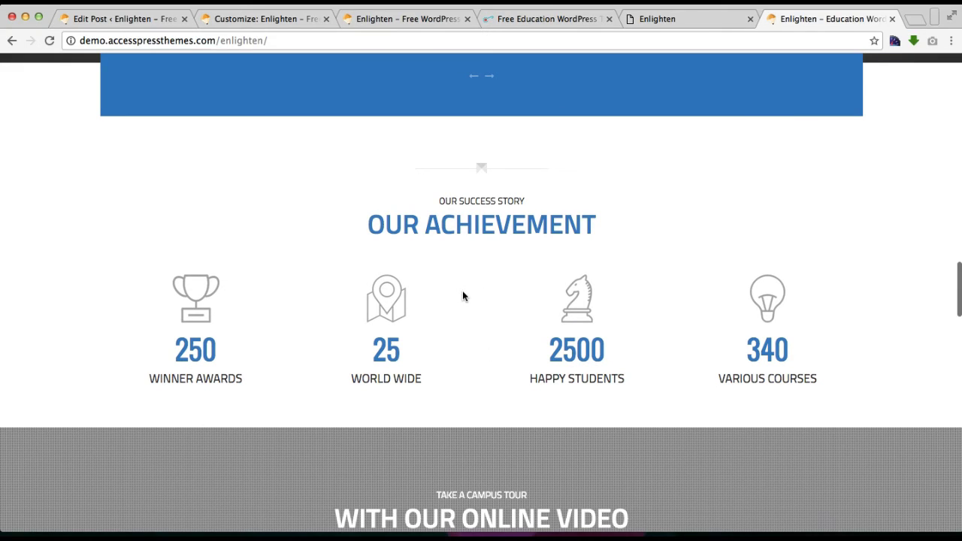
click(147, 21)
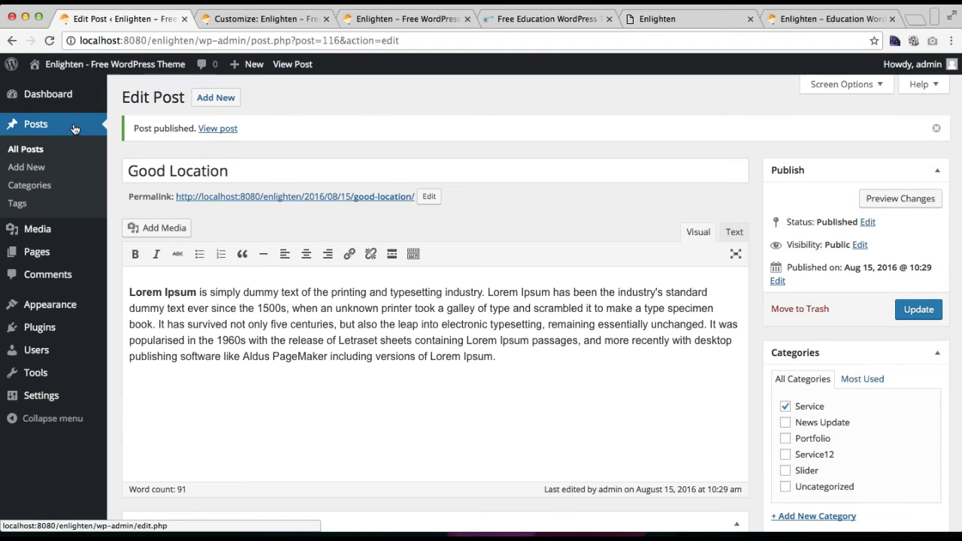
Step: Enable the Counter Section, titled Our Achievement with sub title Our Success Story
click(258, 22)
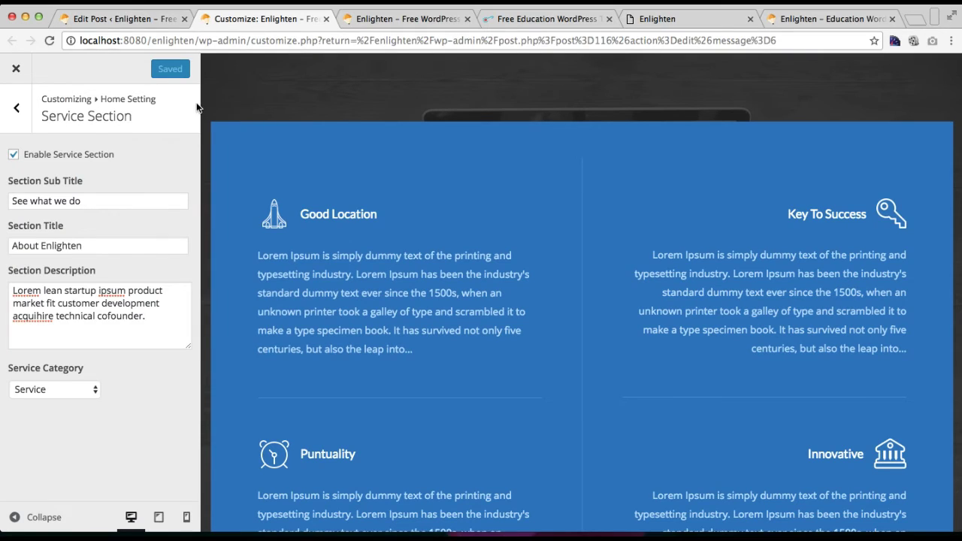
click(16, 108)
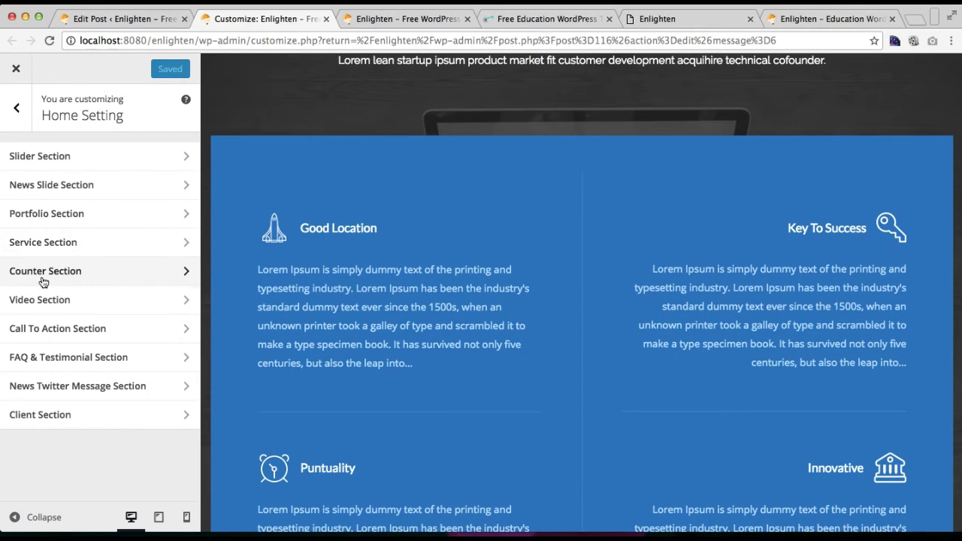
click(43, 281)
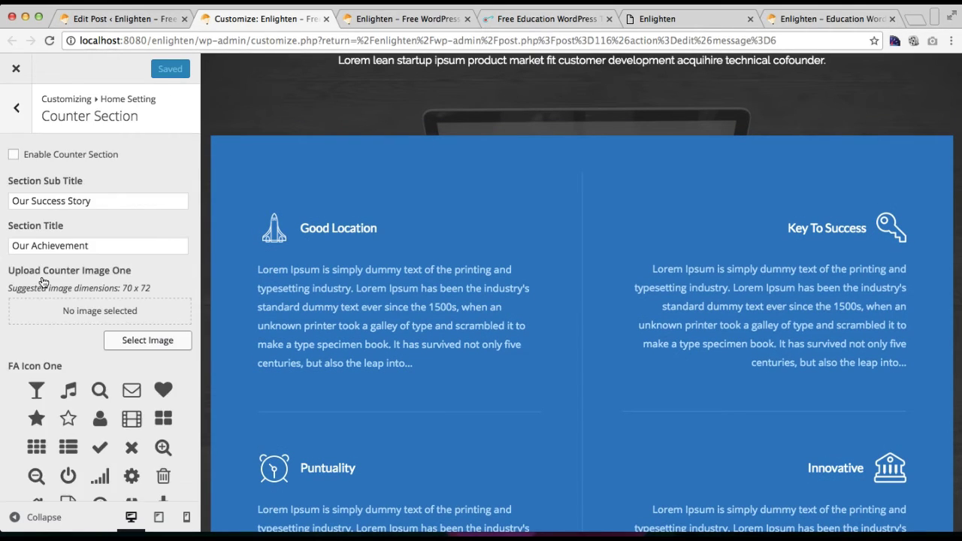
click(13, 156)
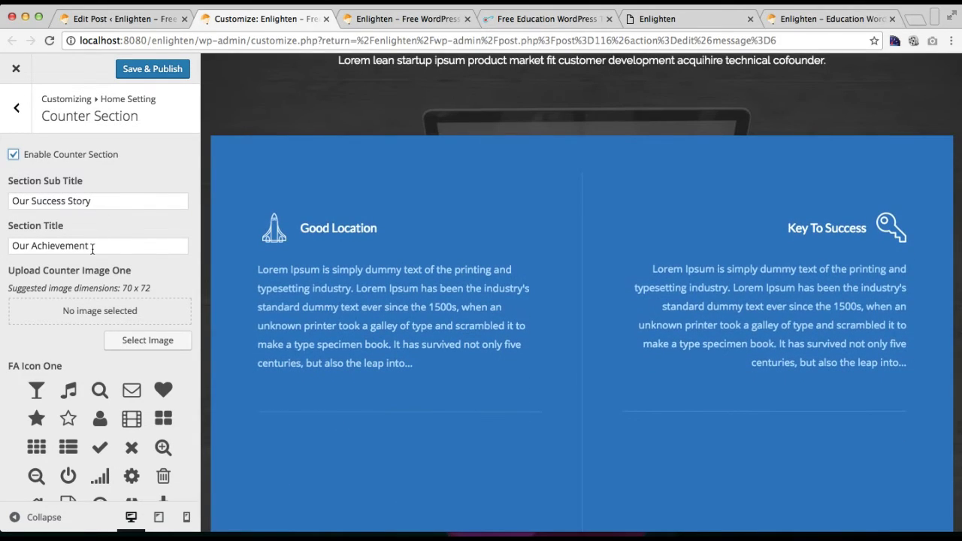
drag(98, 249, 11, 247)
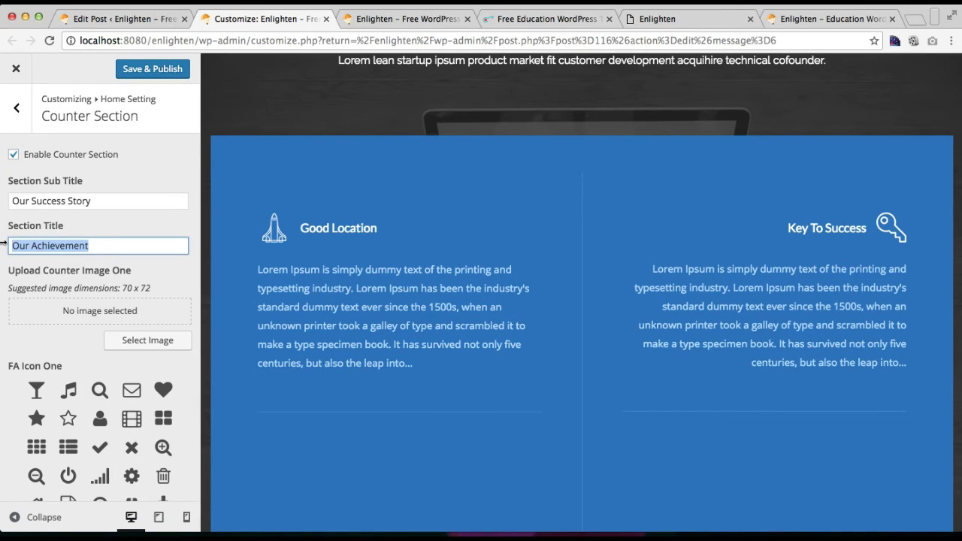
drag(104, 200, 2, 199)
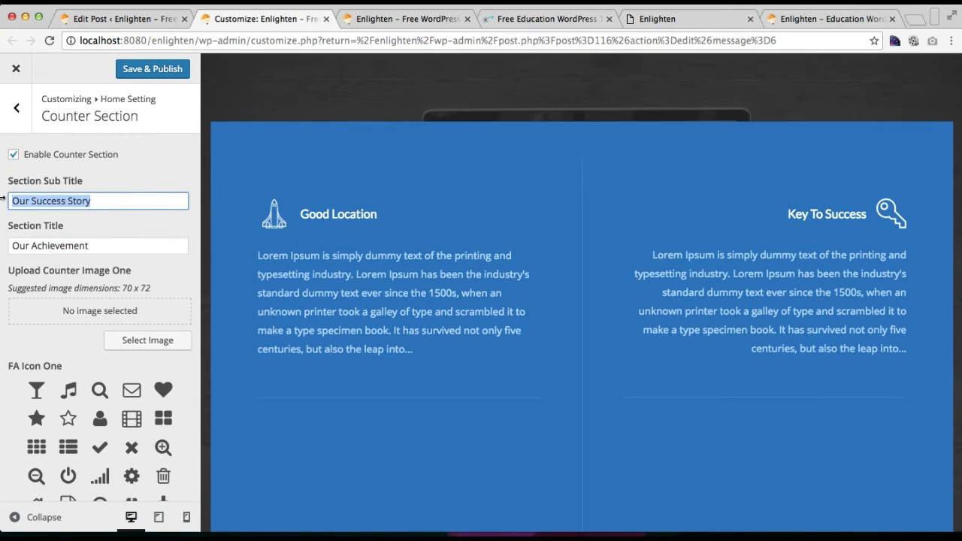
scroll(60, 229, down, 2)
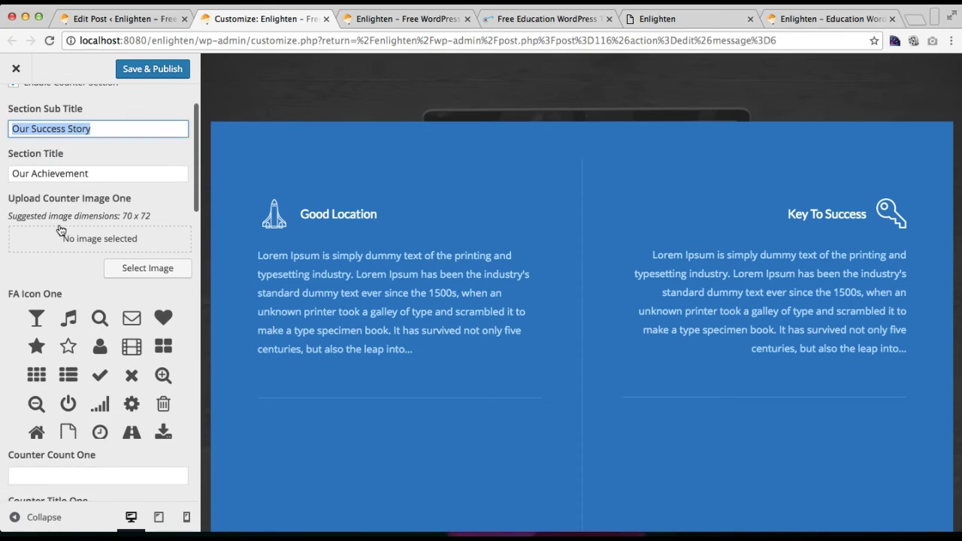
Step: Give the first counter the music icon
click(59, 283)
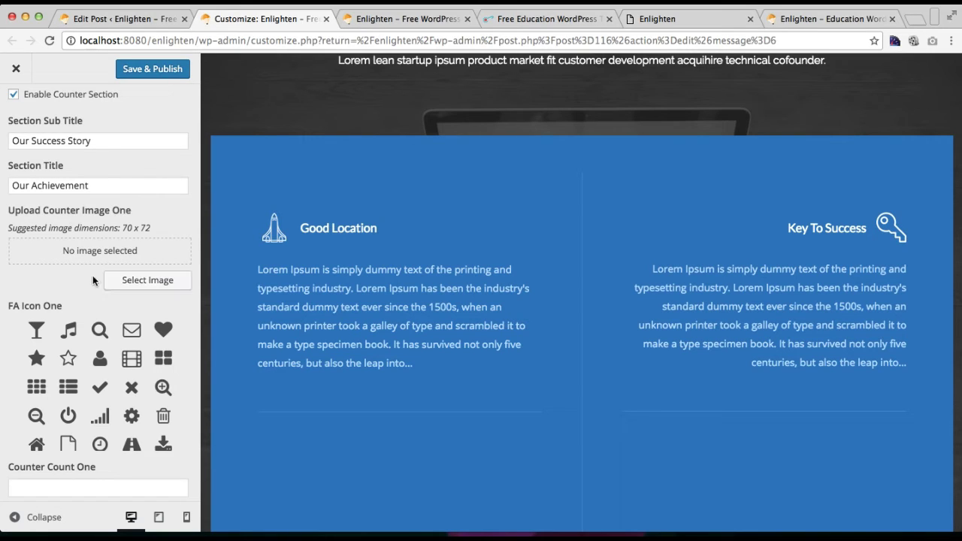
scroll(71, 280, down, 2)
scroll(71, 280, up, 1)
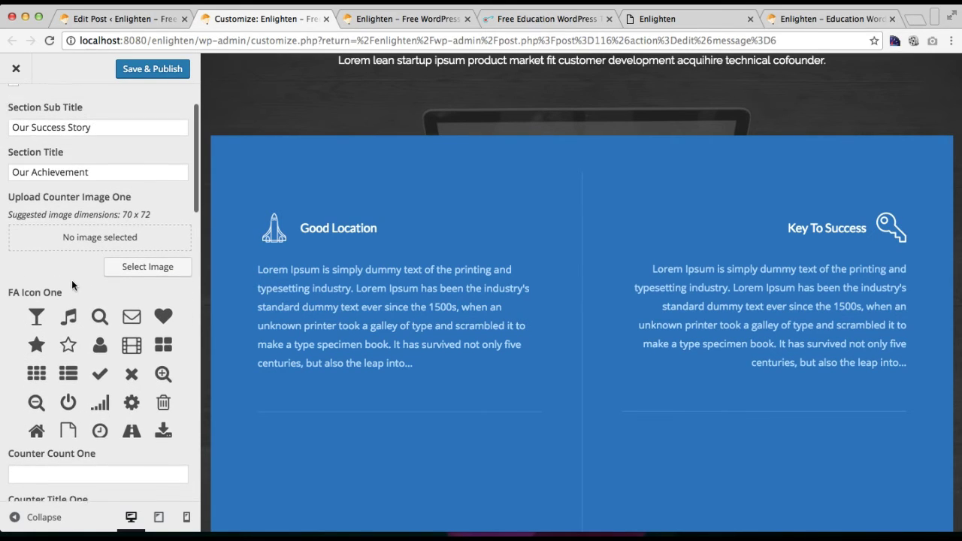
scroll(72, 280, down, 1)
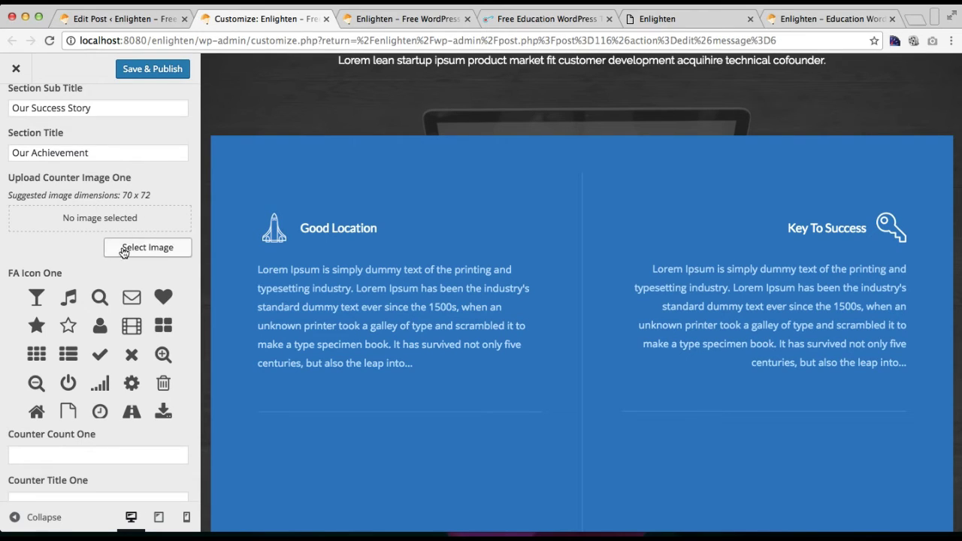
scroll(132, 307, down, 2)
scroll(131, 307, up, 3)
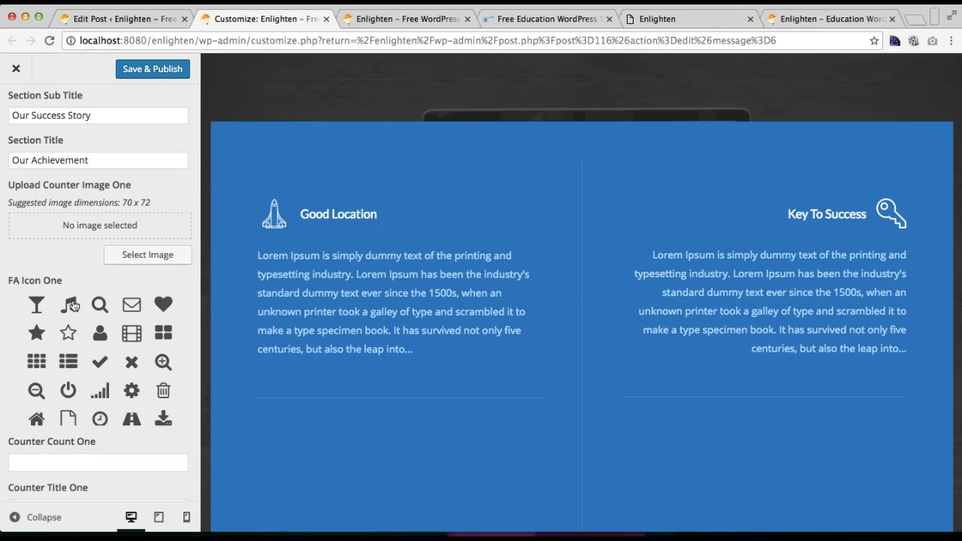
click(72, 306)
Step: Enter 1000 as the first counter's count and start typing its title
scroll(105, 315, down, 1)
scroll(115, 323, down, 2)
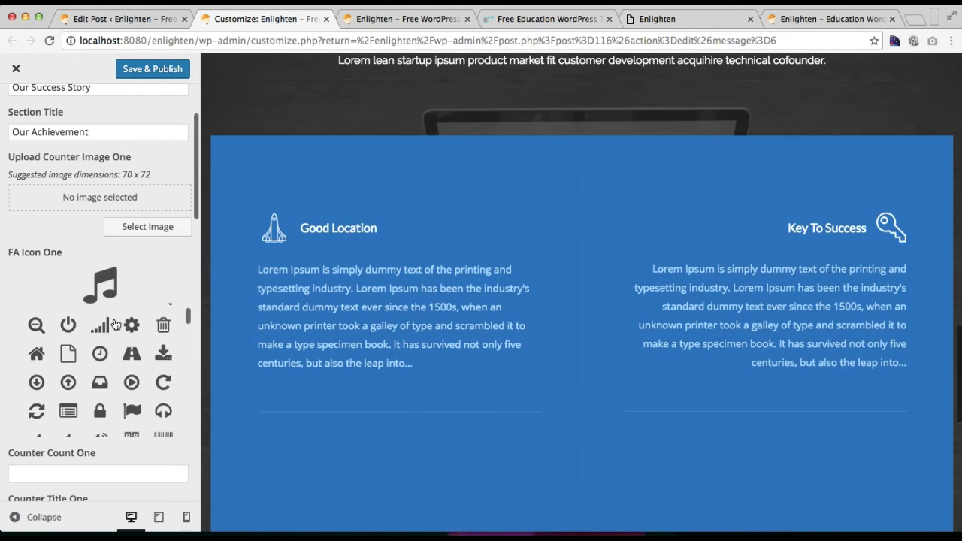
scroll(142, 460, down, 3)
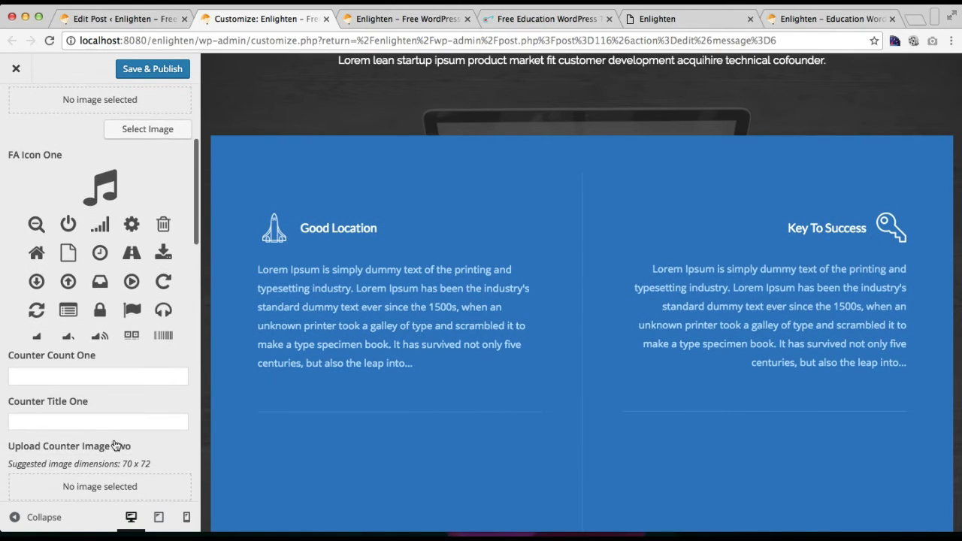
click(68, 377)
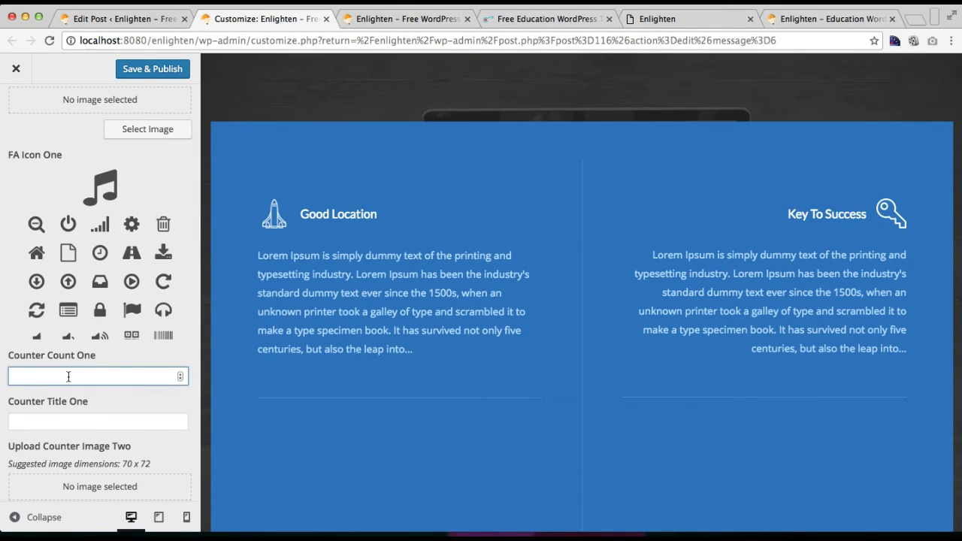
text(1000)
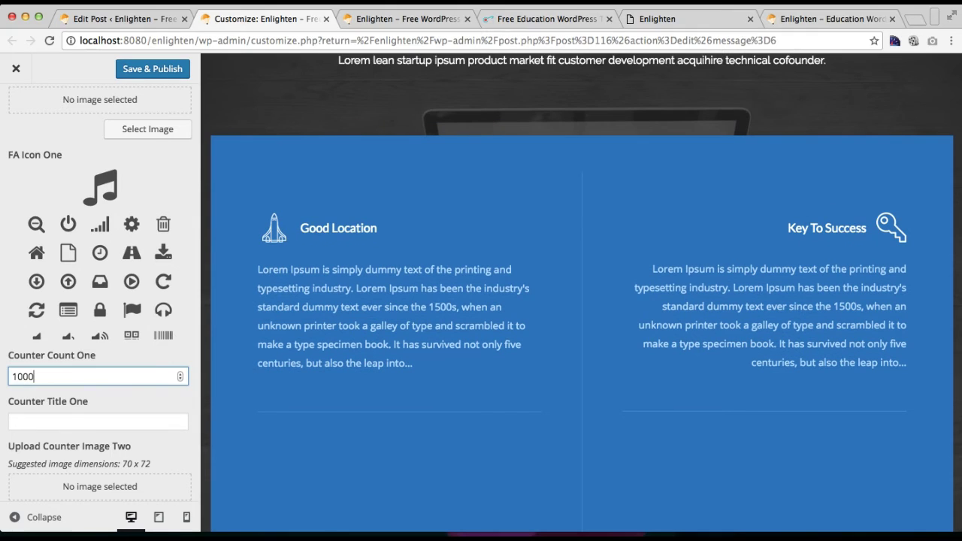
click(58, 421)
text(Counter 1)
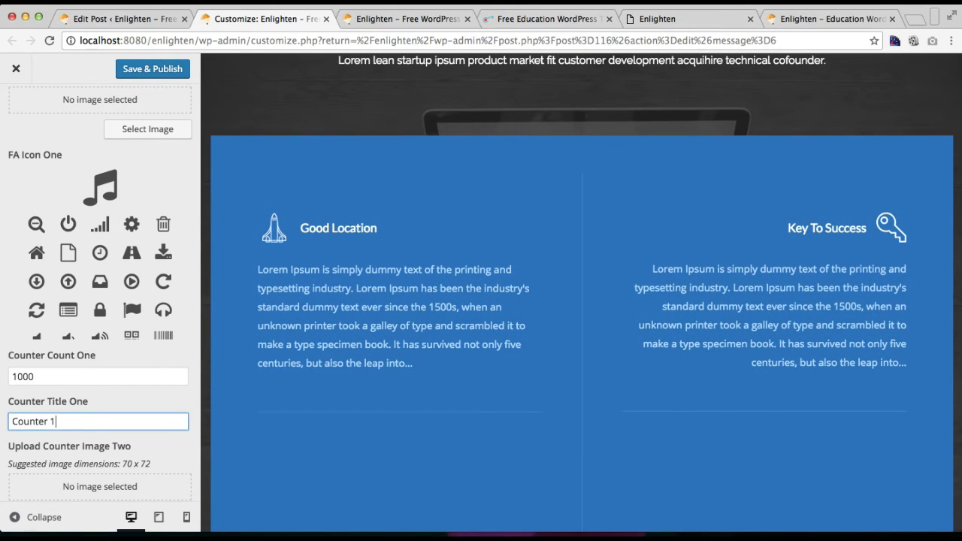
Step: Configure the second counter with the film icon, count 50000 and title 'Counter 2'
scroll(72, 448, down, 3)
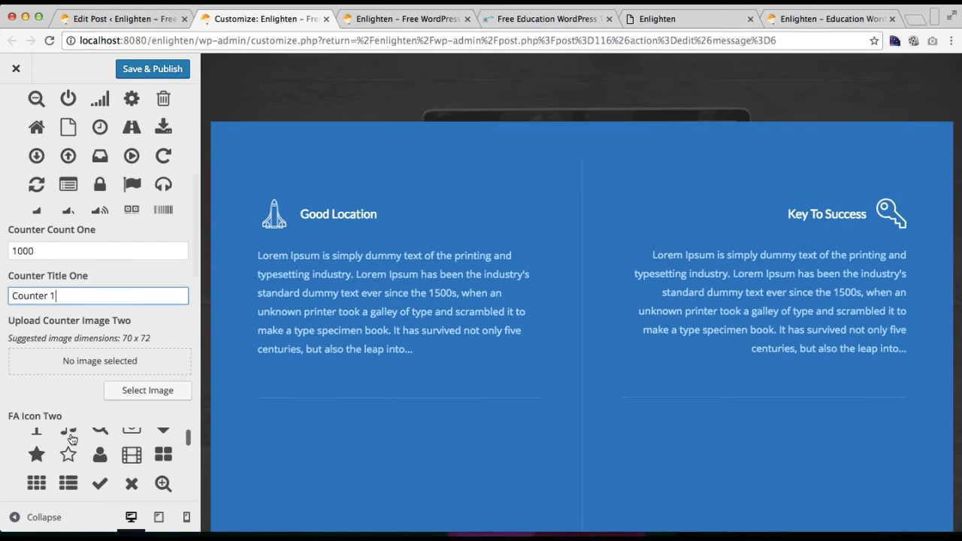
scroll(135, 339, down, 2)
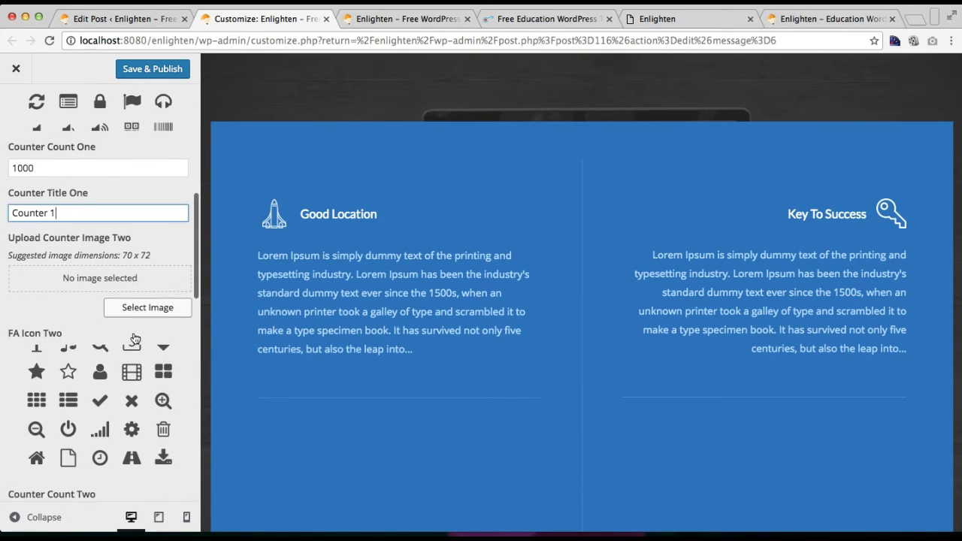
click(133, 357)
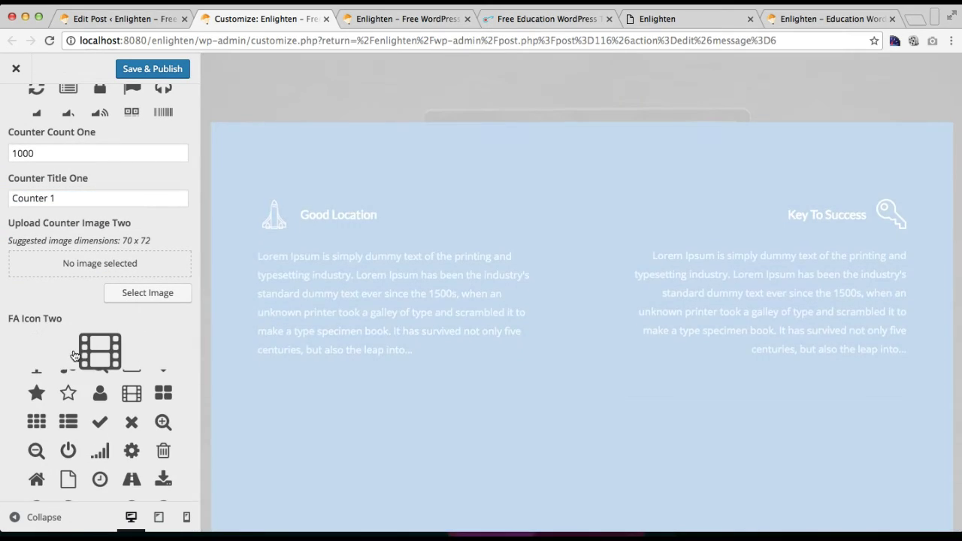
scroll(76, 357, down, 3)
click(68, 390)
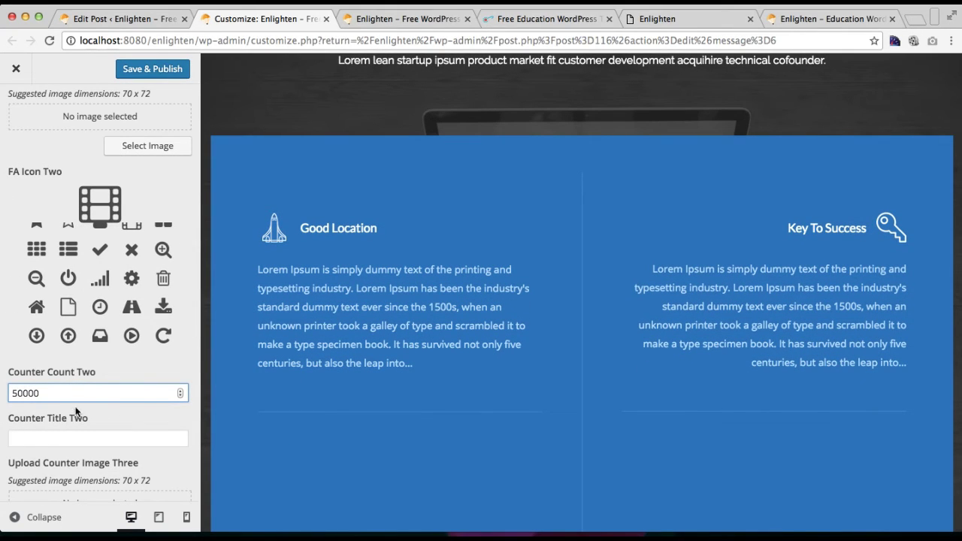
click(62, 439)
text(C)
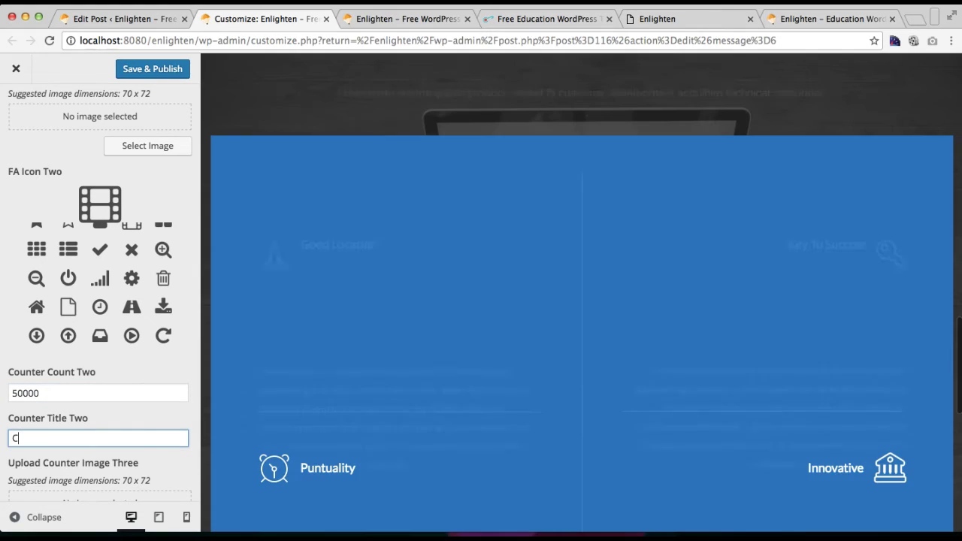
text(ounter 2)
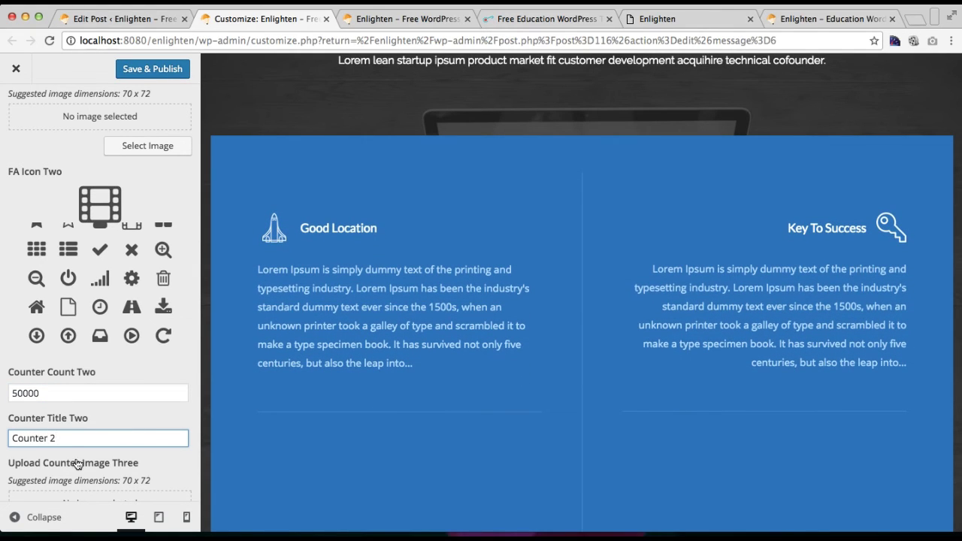
scroll(77, 464, down, 3)
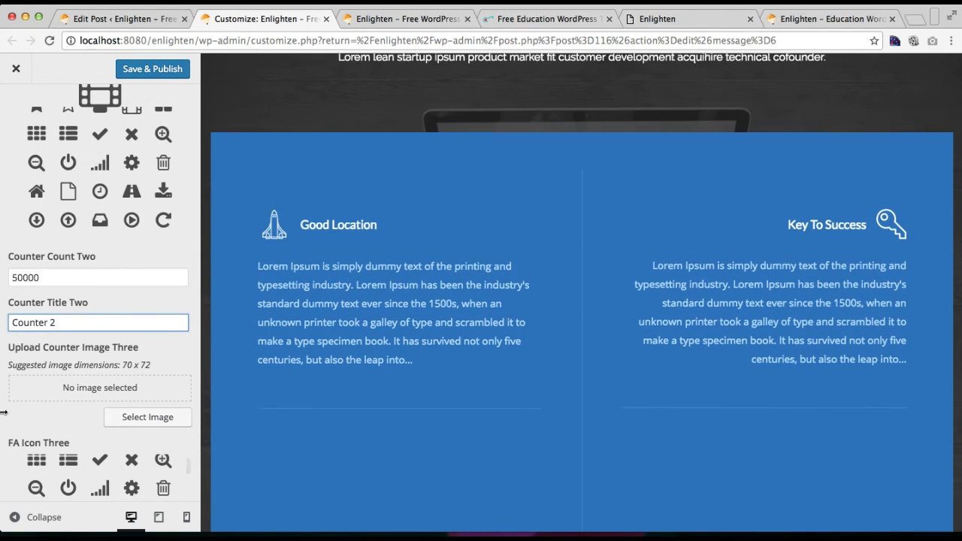
scroll(3, 413, down, 3)
Step: Give the third counter the play icon, a count of 2500 and the title 'Counter 3'
click(132, 434)
scroll(46, 414, down, 4)
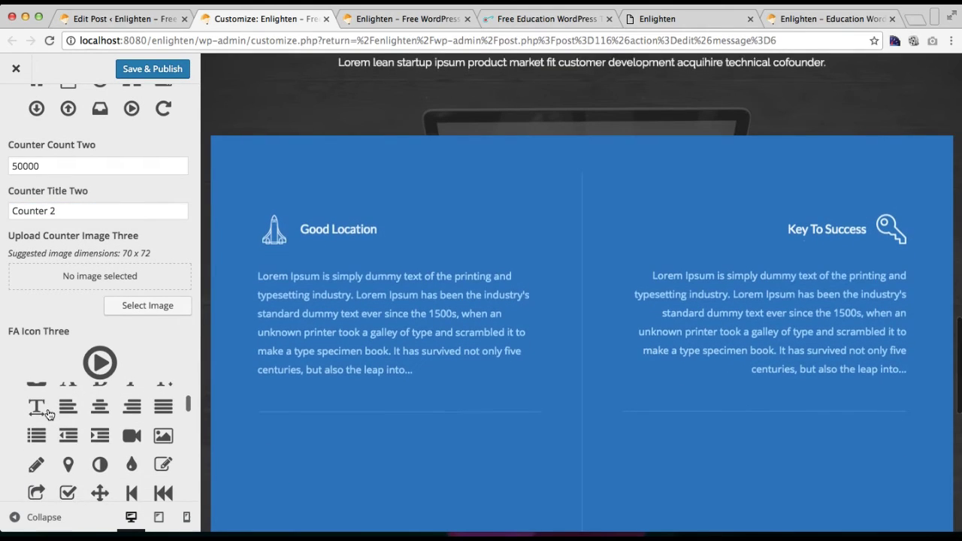
scroll(3, 392, down, 5)
click(68, 346)
text(2)
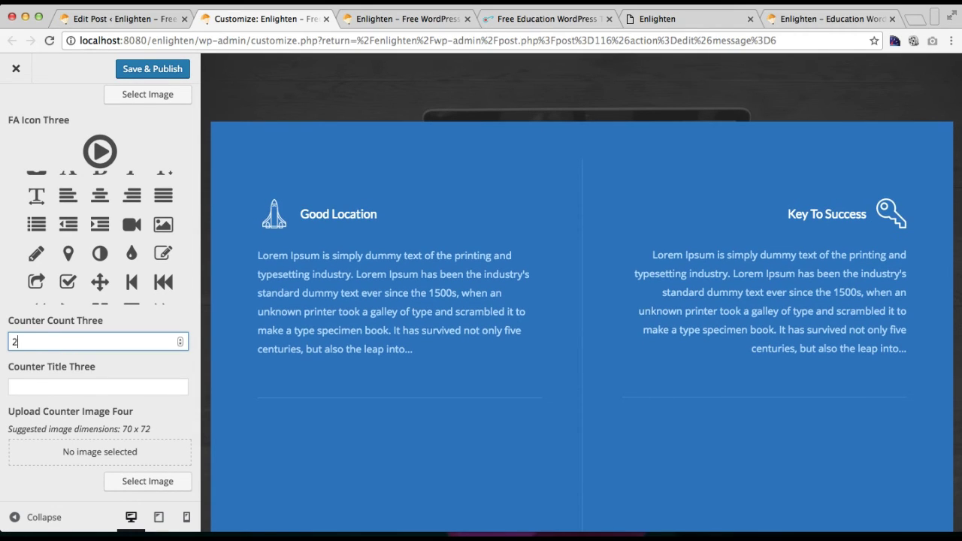
text(500)
click(60, 387)
text(Counter 3)
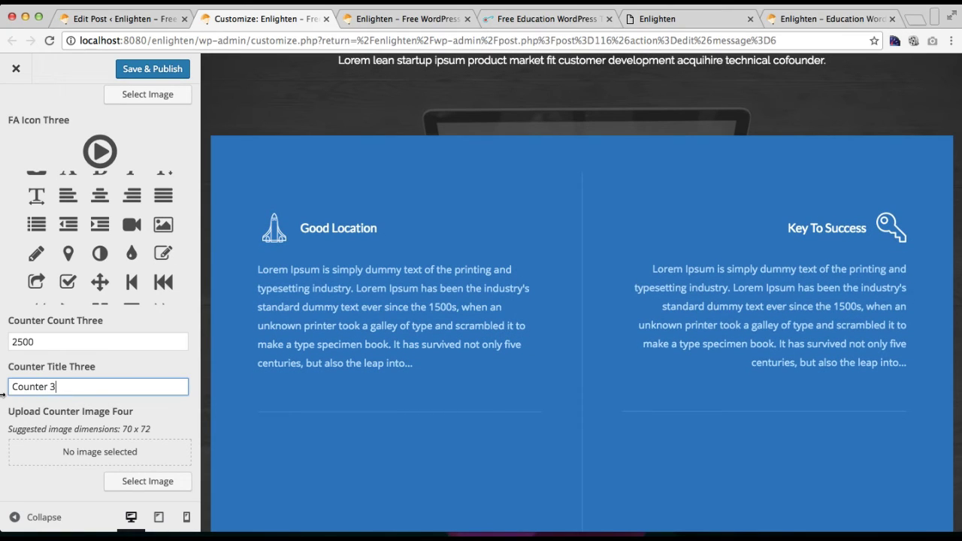
scroll(2, 398, down, 5)
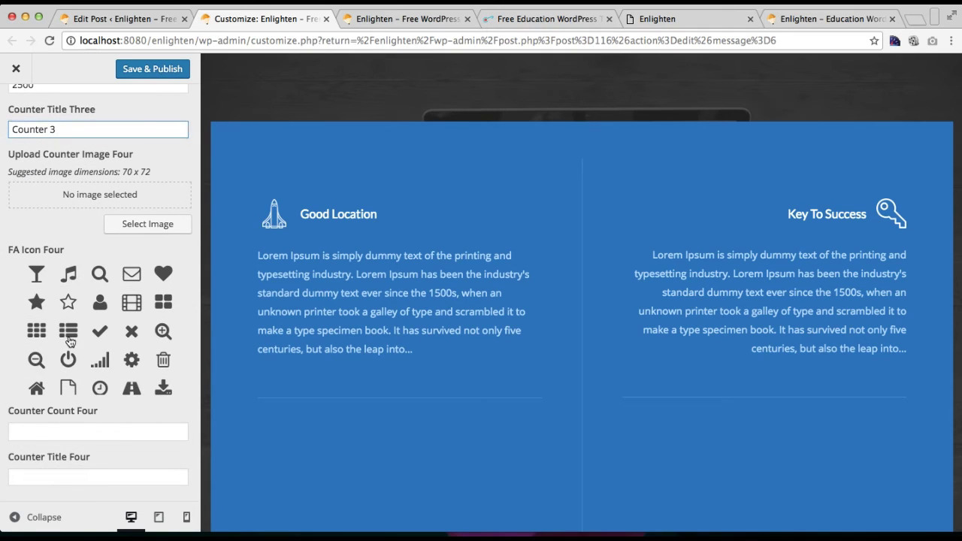
Step: Give the fourth counter the th-list icon, a count of 1500 and the title 'Counter 4'
click(68, 331)
scroll(11, 398, down, 2)
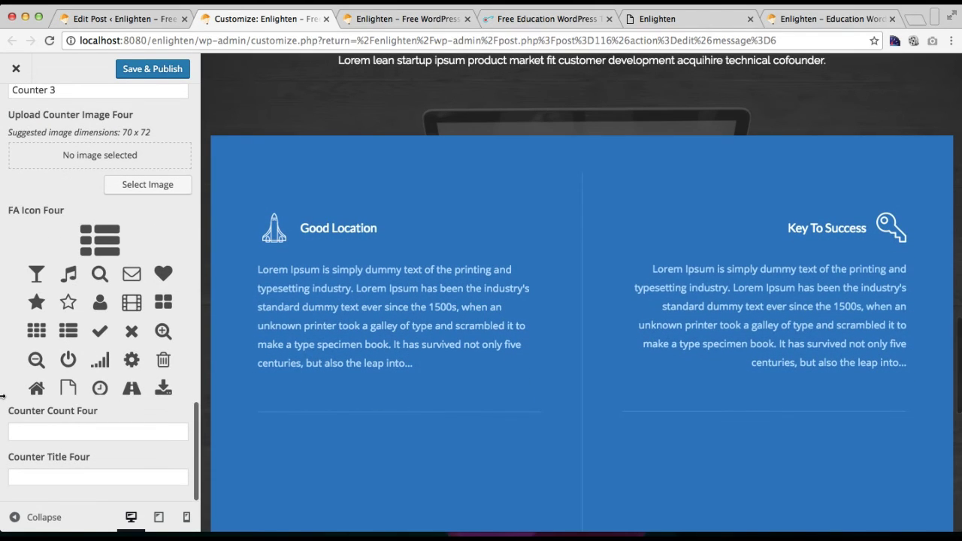
click(68, 436)
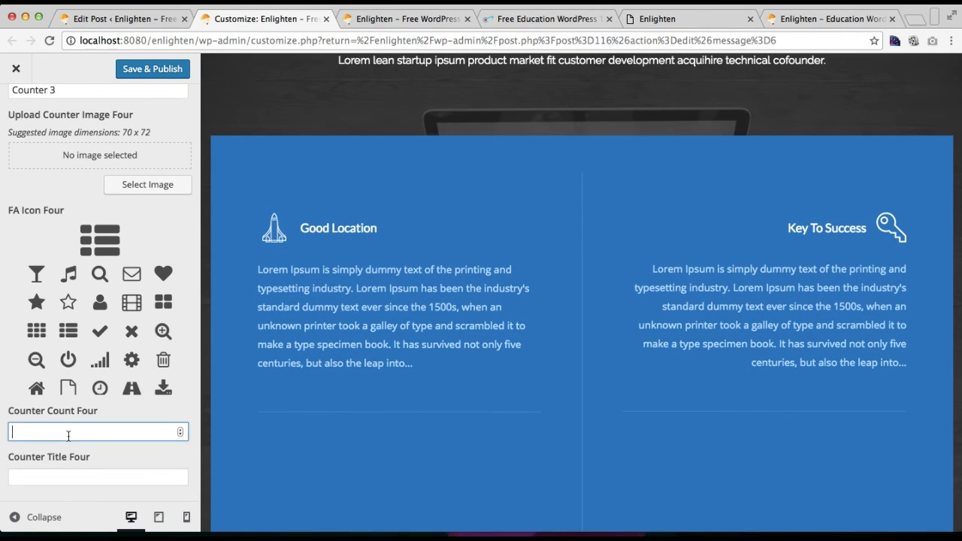
text(150)
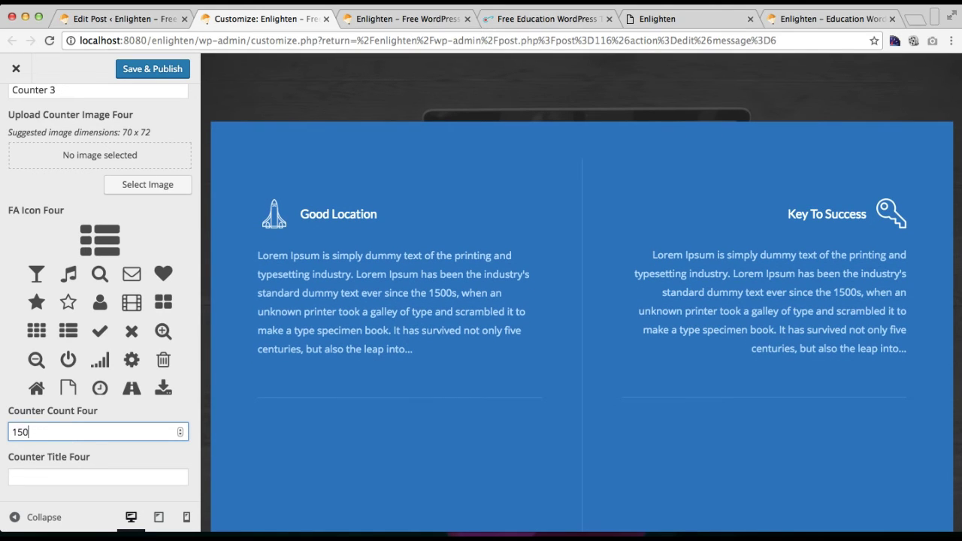
click(66, 478)
text(Counter 4)
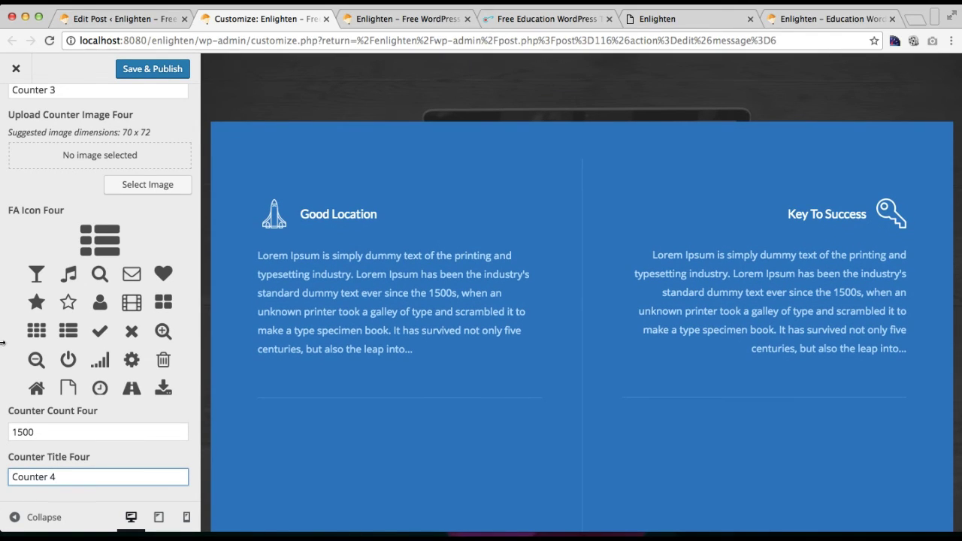
Step: Publish the counters, trim the fourth title to 'Counter', republish, then go to the Good Location Edit Post page
click(152, 69)
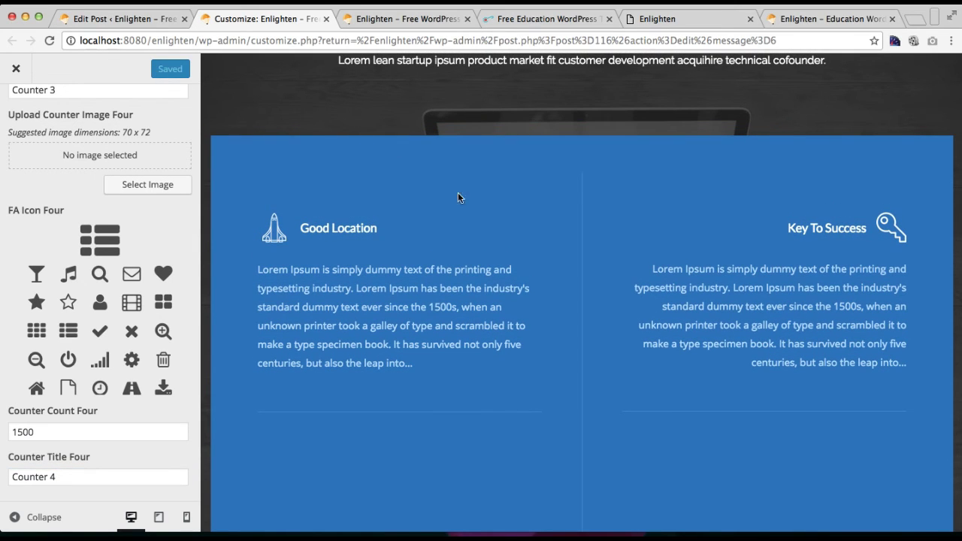
scroll(449, 223, down, 10)
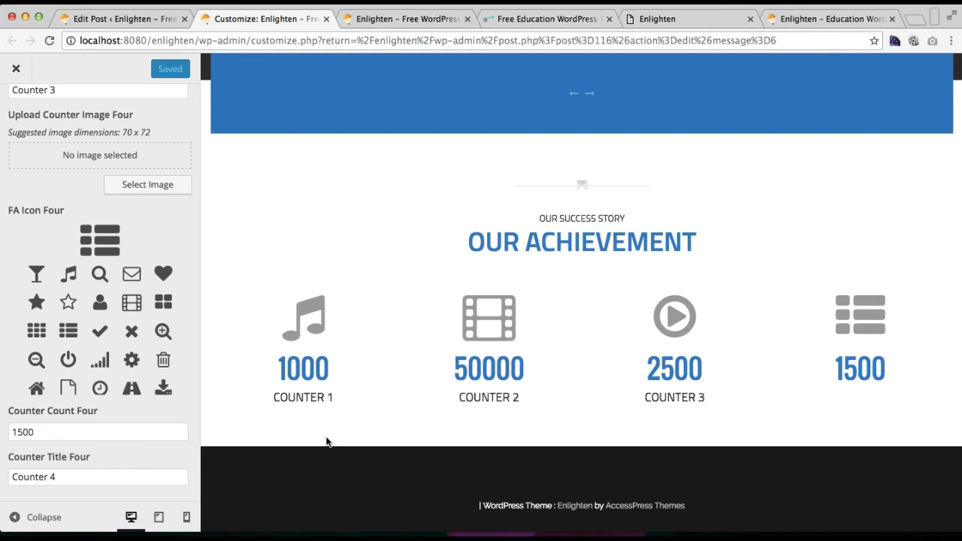
click(123, 478)
key(BackSpace)
key(BackSpace)
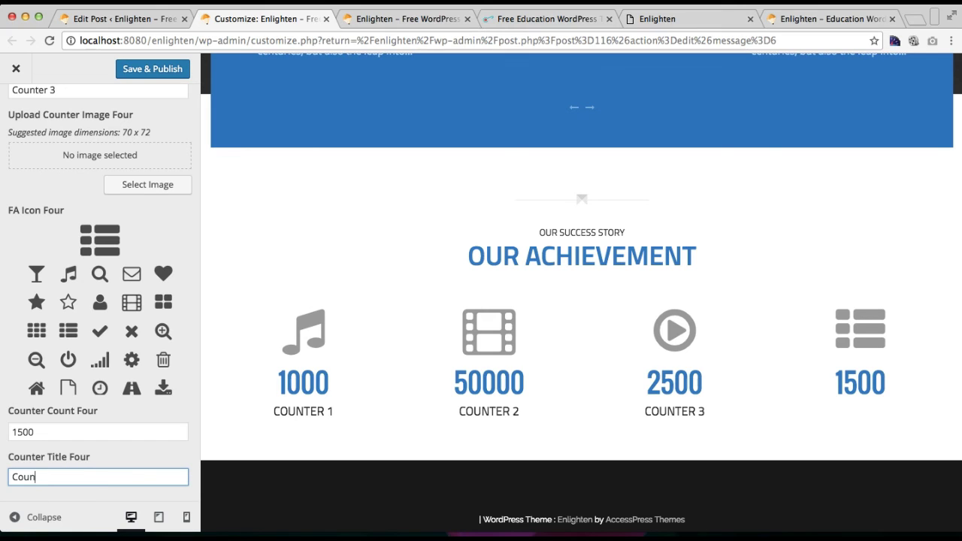
click(161, 70)
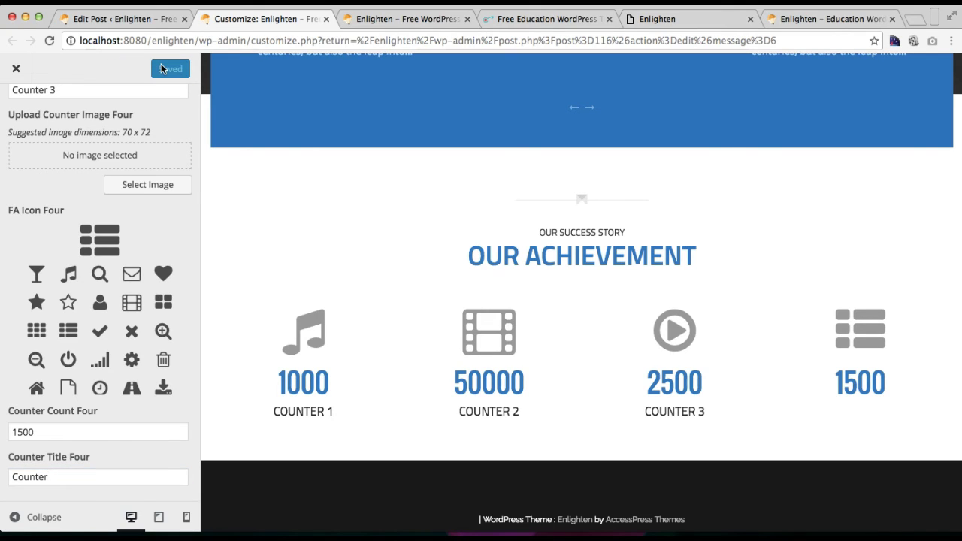
click(142, 18)
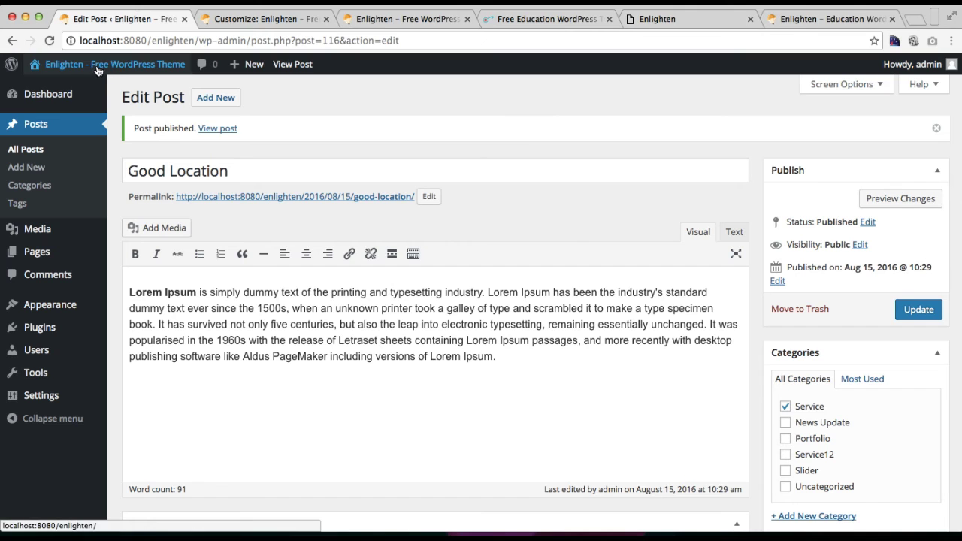
Step: Reload the live Enlighten homepage in the front-end tab
mouse_move(87, 72)
click(368, 19)
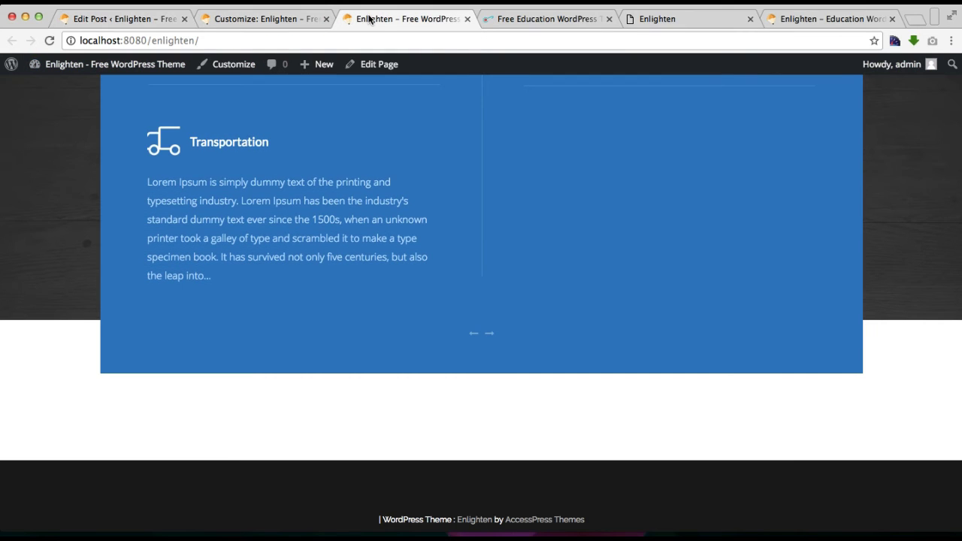
click(347, 41)
key(Return)
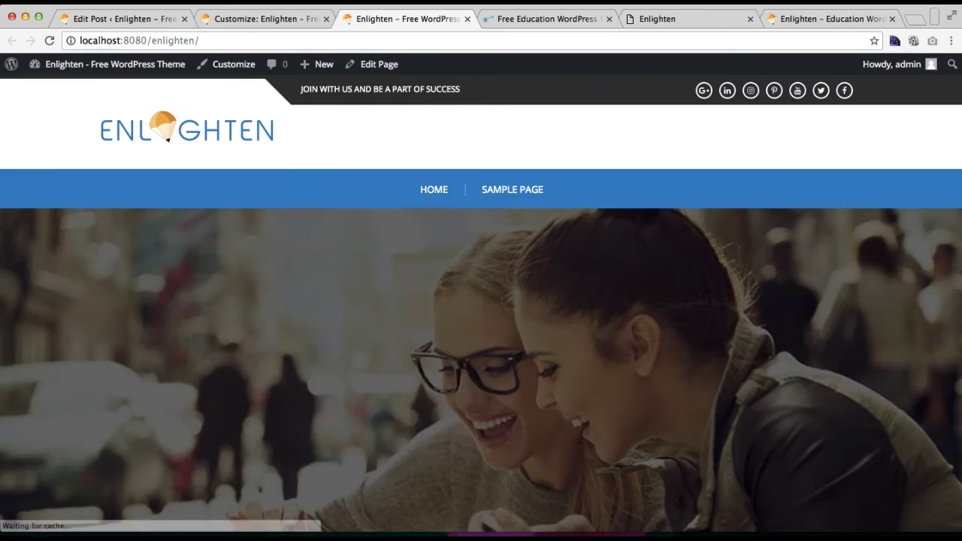
Step: Scroll past the services boxes to the Our Achievement counters 1000, 50000, 2500 and 1500
scroll(488, 263, down, 15)
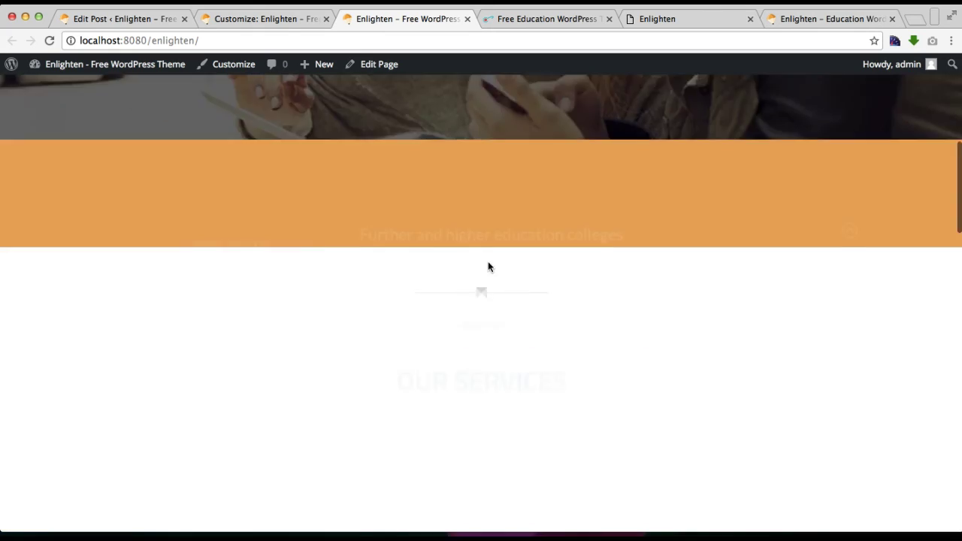
scroll(488, 261, down, 10)
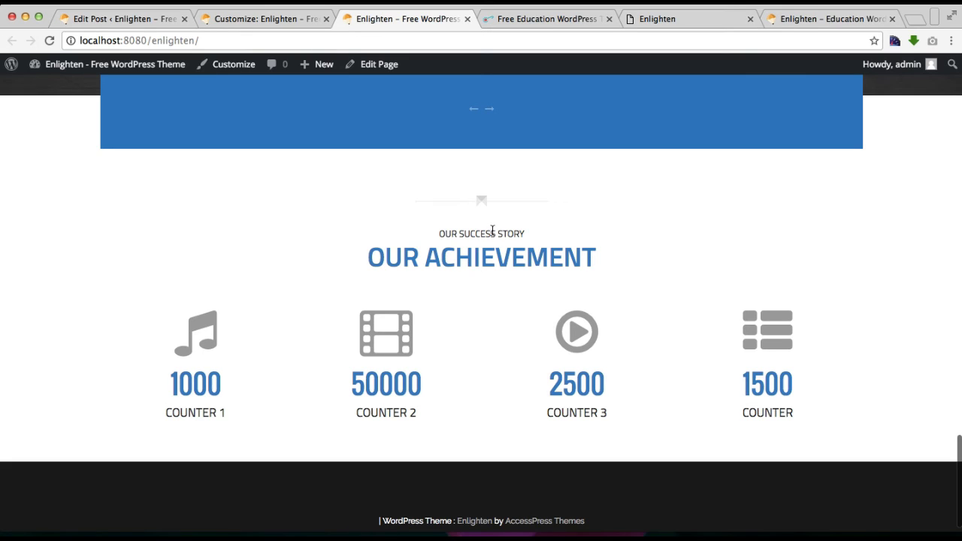
scroll(412, 323, up, 1)
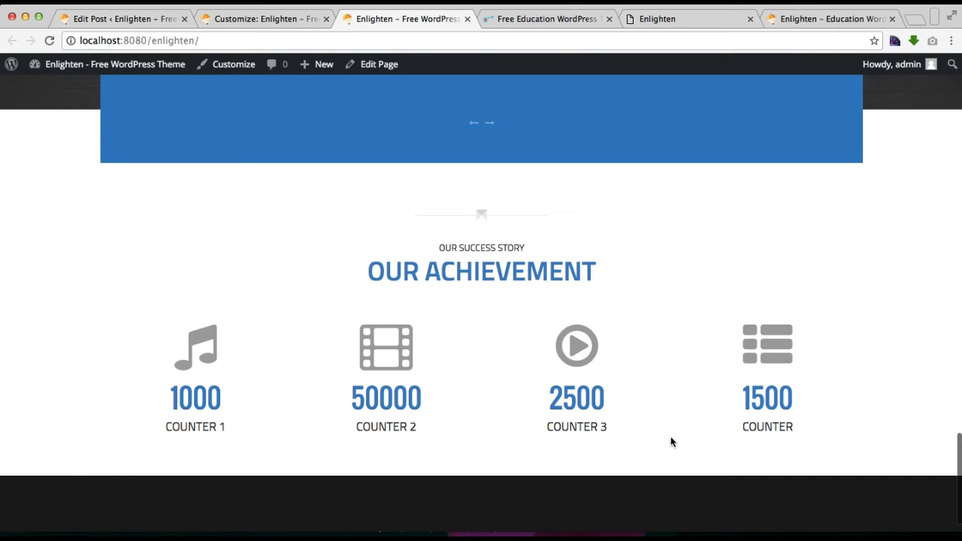
scroll(671, 442, down, 1)
scroll(670, 442, up, 3)
scroll(671, 442, up, 10)
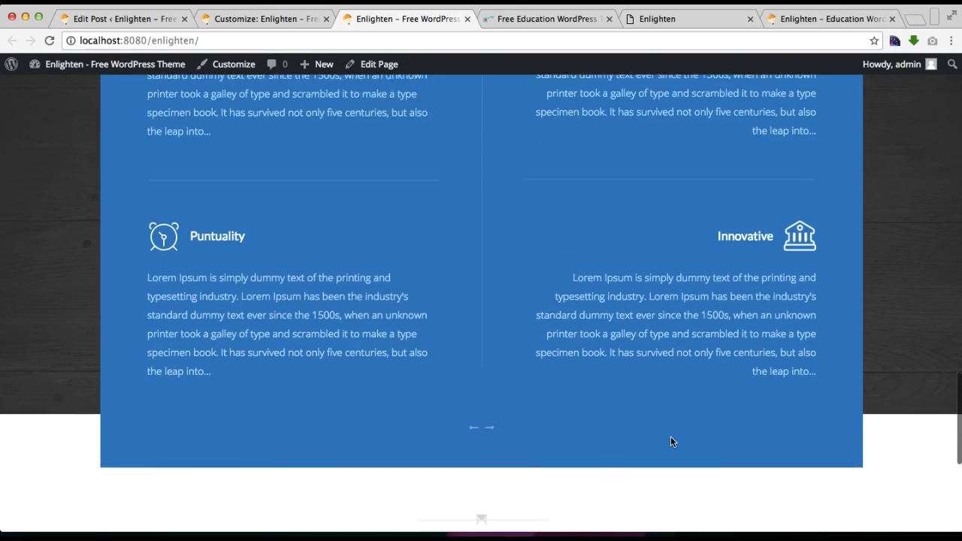
scroll(671, 442, down, 1)
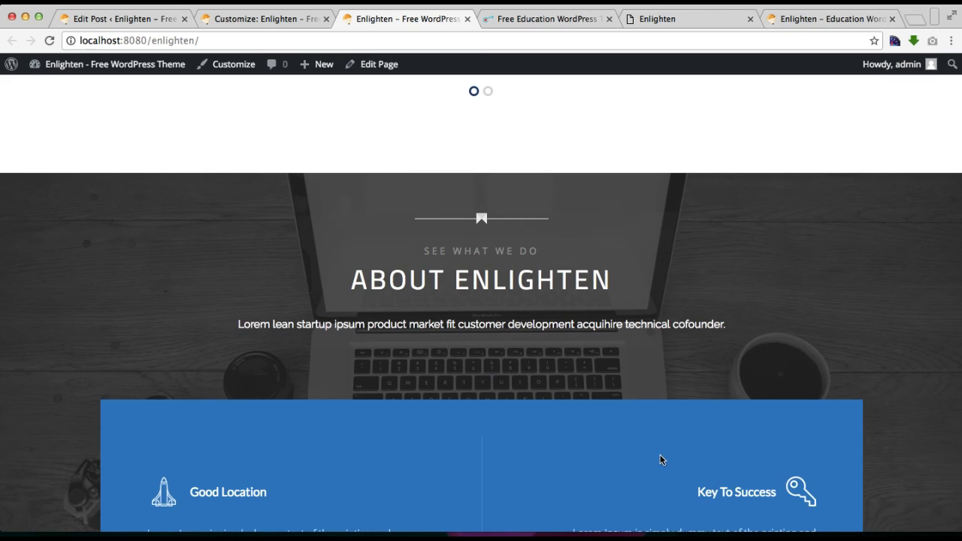
scroll(660, 455, down, 3)
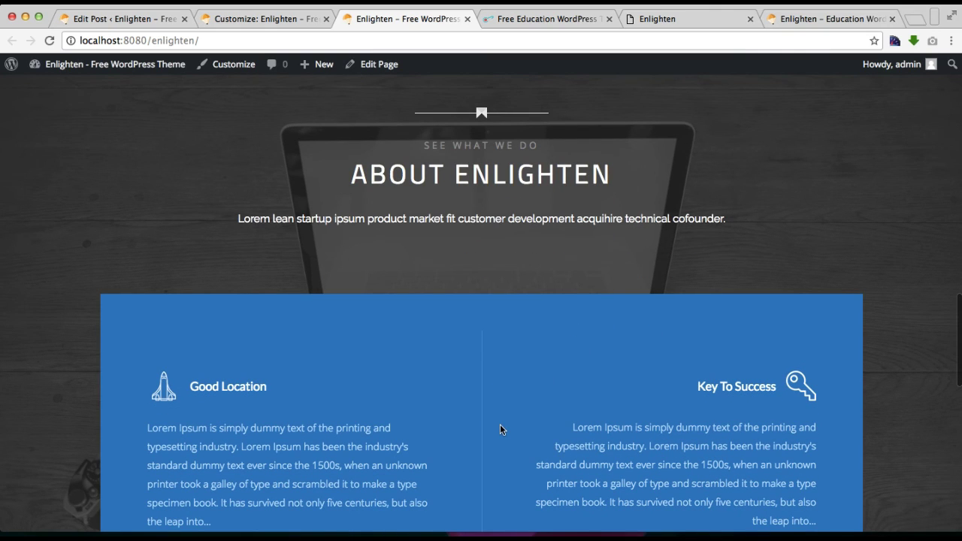
scroll(501, 429, down, 11)
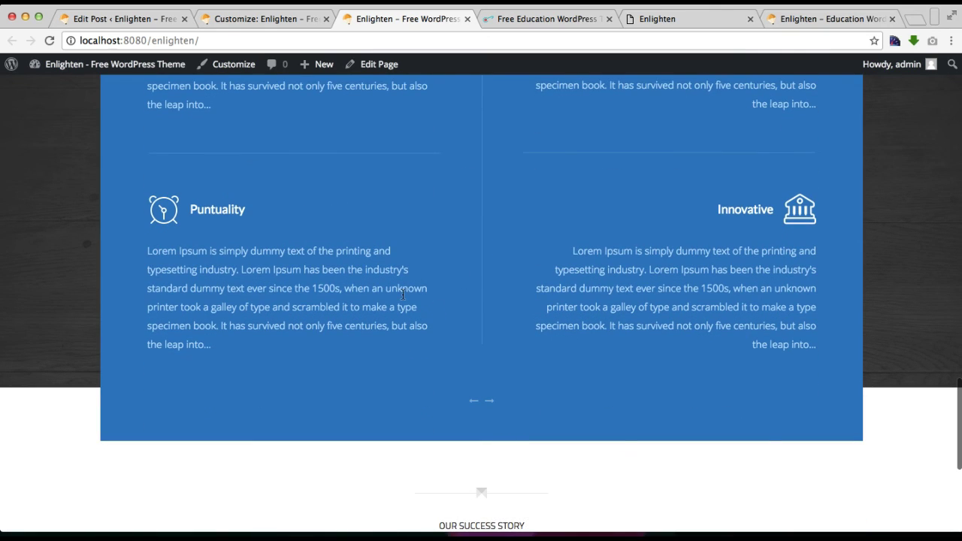
scroll(403, 295, down, 6)
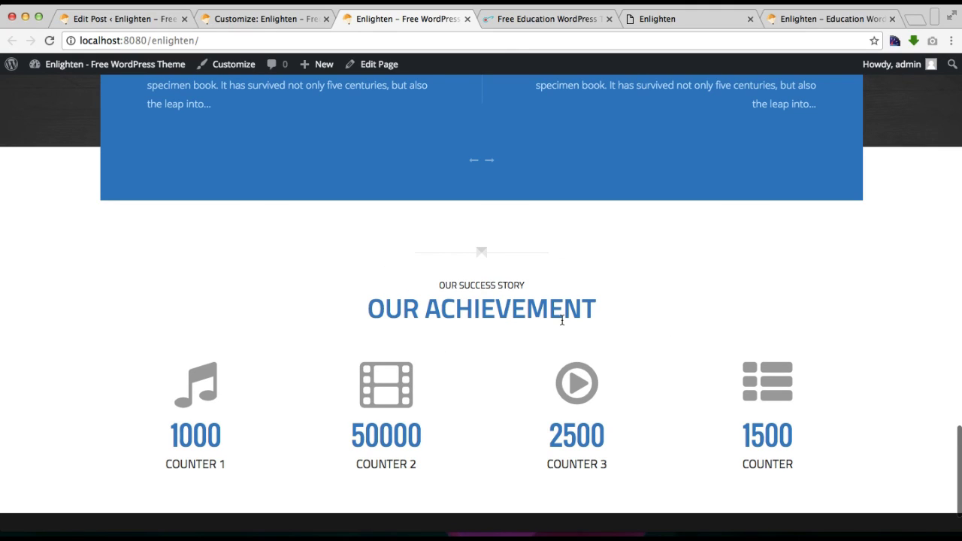
scroll(562, 323, down, 1)
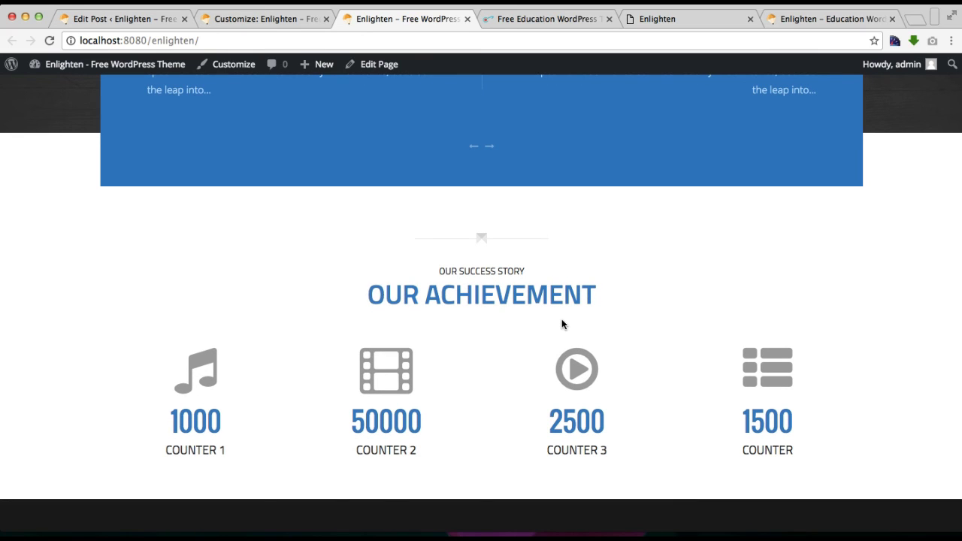
Step: Bring up the Enlighten docs' Counter Section Setting page with its steps for adding counters
click(688, 20)
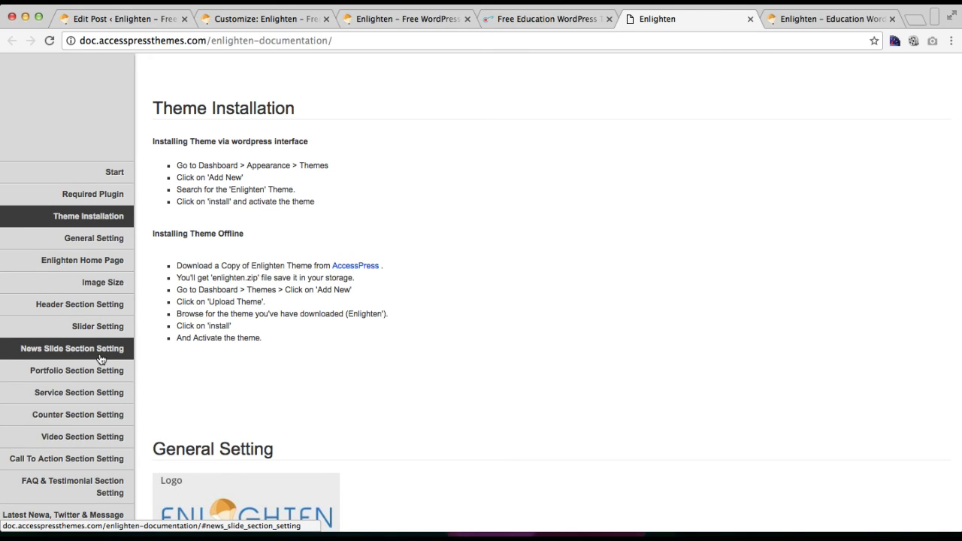
click(84, 403)
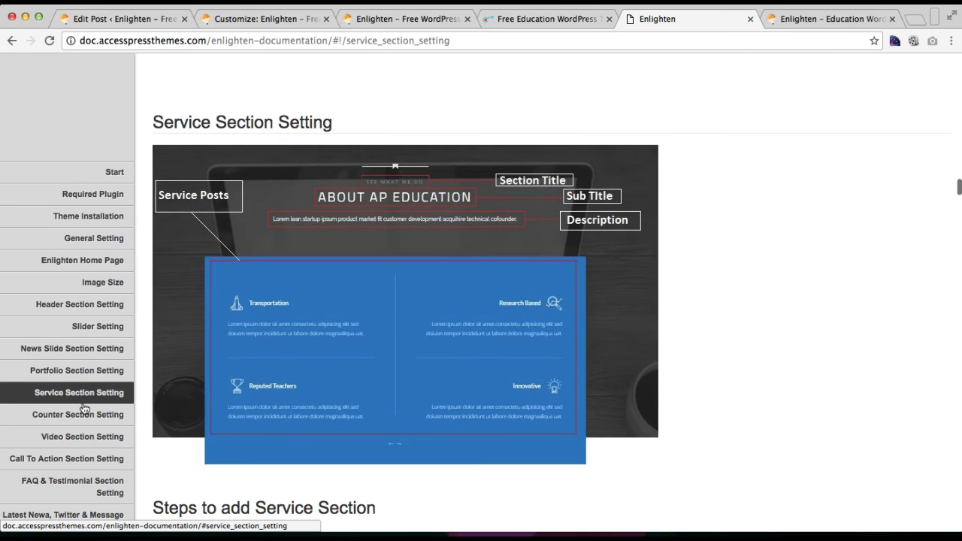
scroll(253, 373, down, 3)
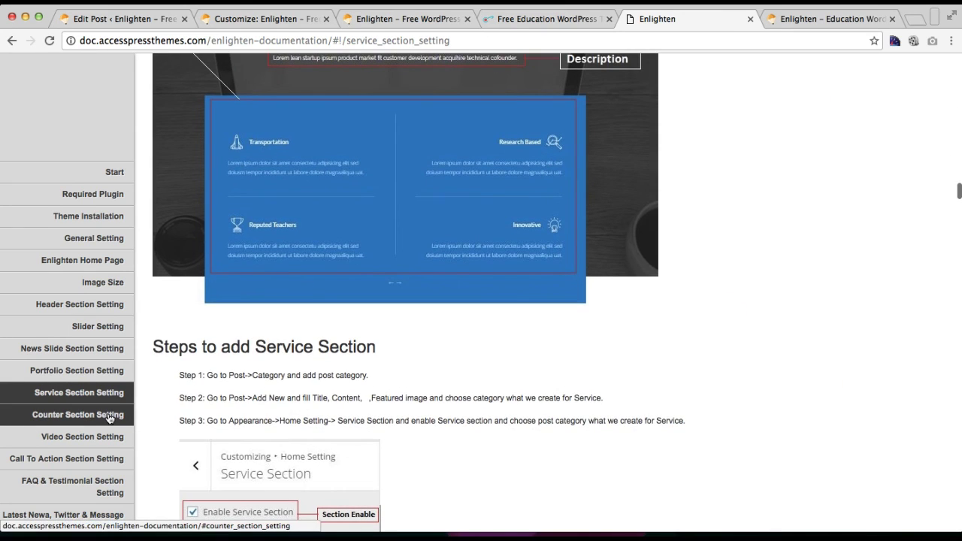
click(109, 418)
scroll(267, 389, down, 3)
scroll(268, 388, up, 2)
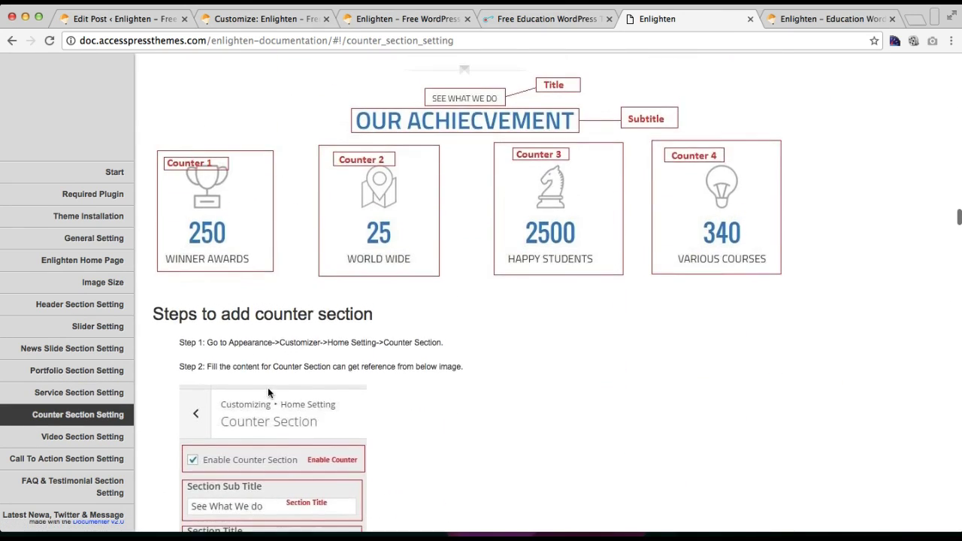
scroll(267, 387, down, 2)
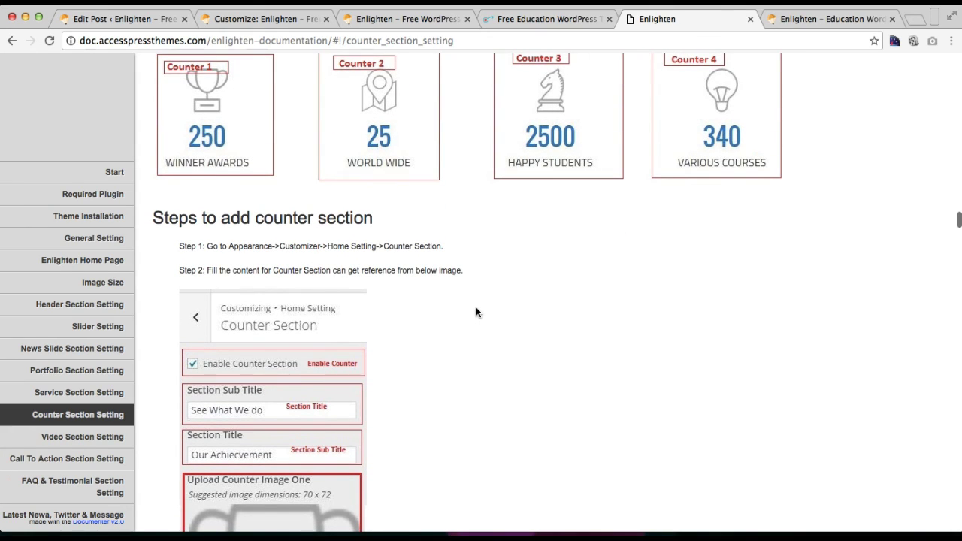